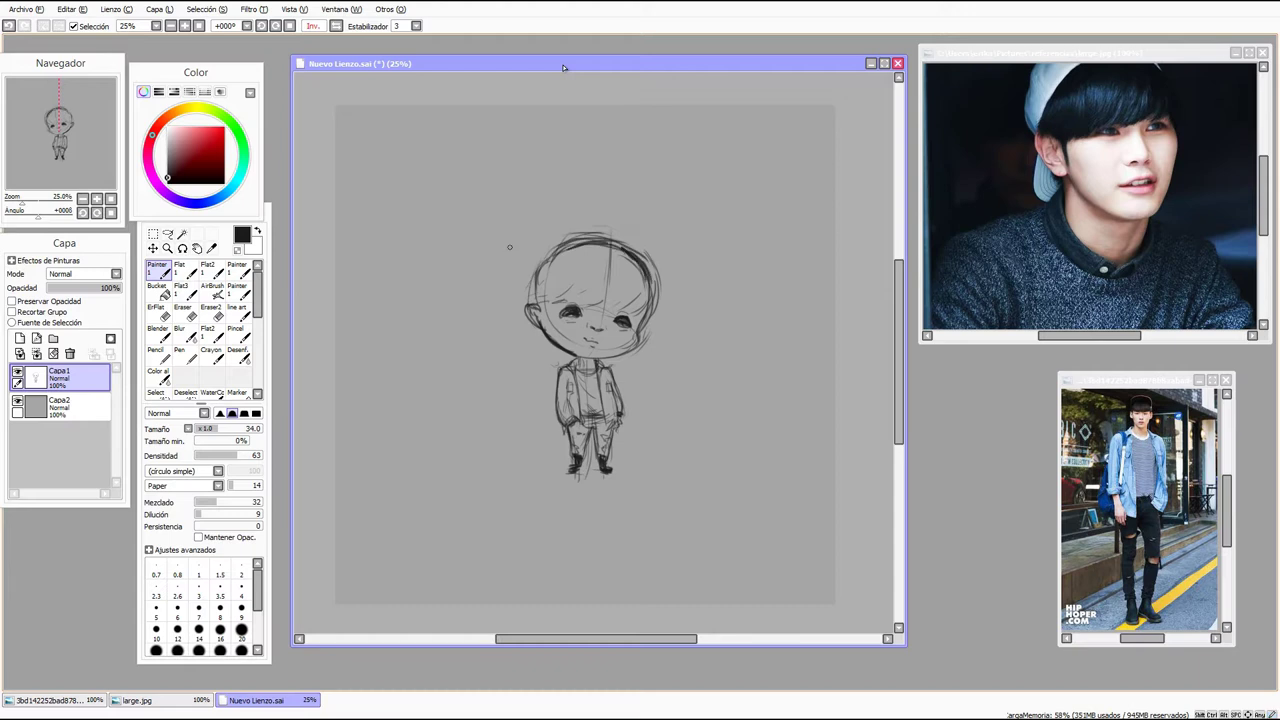
Finish the cap sketch, add a layer beneath it, and block in black hair, a pale face and a light blue cap.
left_click_drag(520, 290, 551, 241)
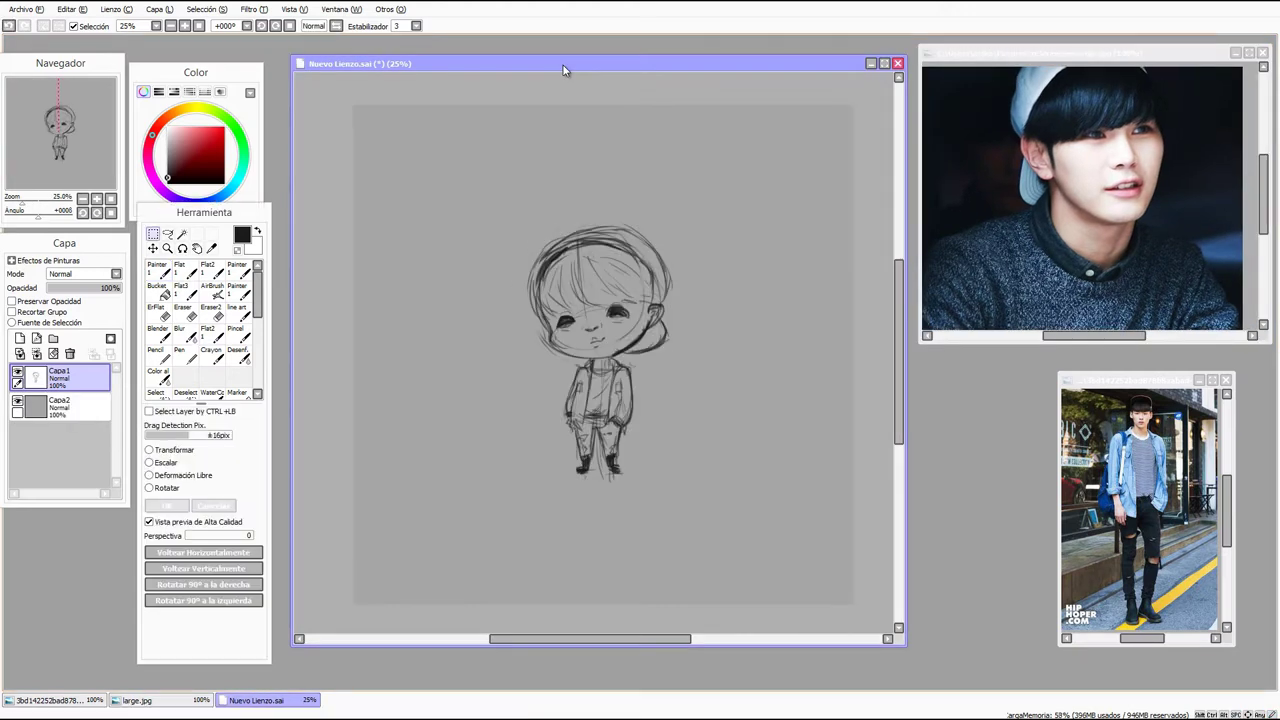
left_click(19, 338)
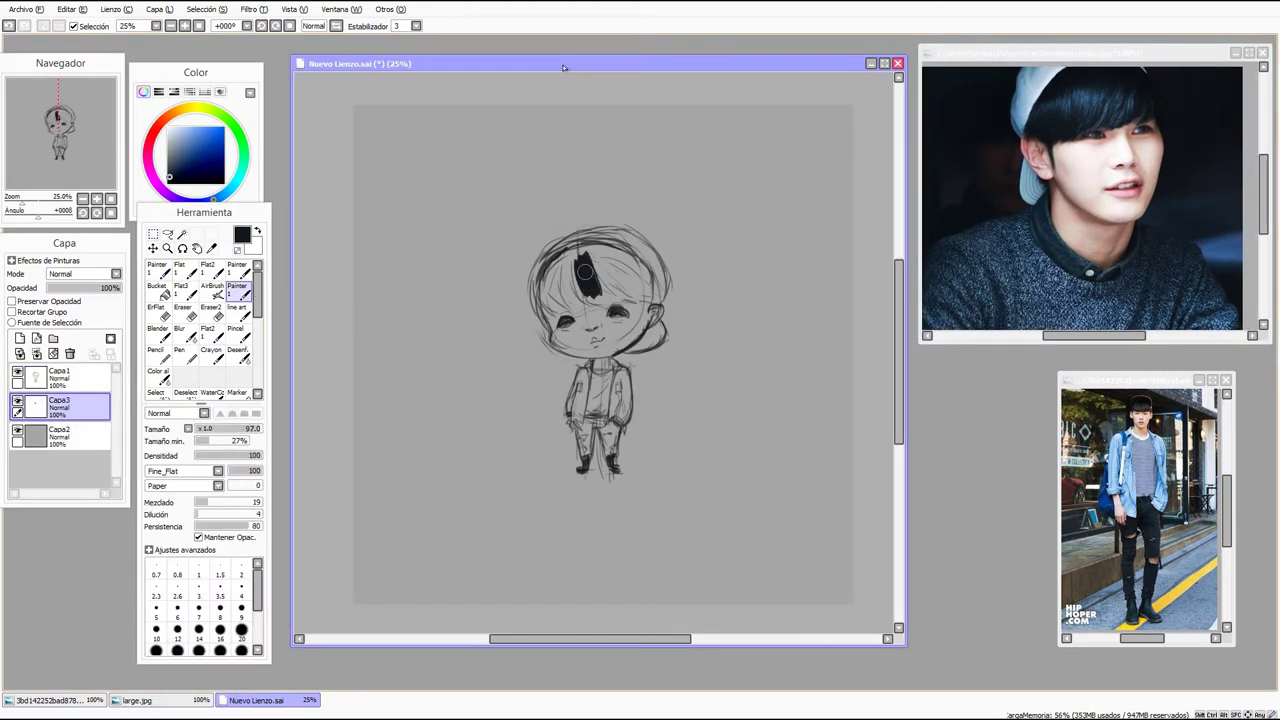
left_click_drag(585, 272, 605, 355)
mouse_move(545, 255)
left_mouse_down()
mouse_move(590, 300)
mouse_move(650, 295)
left_mouse_up()
left_click_drag(620, 240, 660, 300)
left_click_drag(540, 235, 660, 340)
Block in the figure's clothes with a light blue jacket, a white shirt and near-black trousers.
left_click_drag(570, 370, 600, 415)
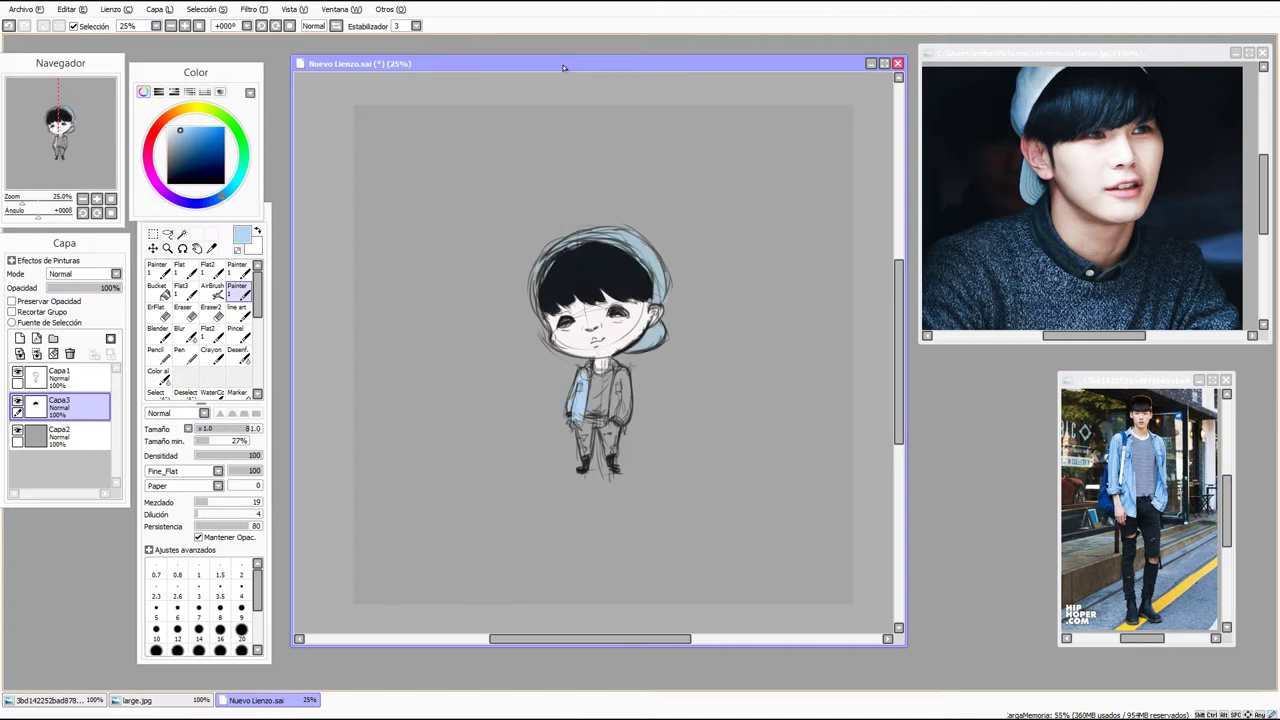
mouse_move(610, 365)
left_mouse_down()
mouse_move(625, 415)
mouse_move(600, 490)
left_mouse_up()
left_click(170, 175)
key("ctrl+plus")
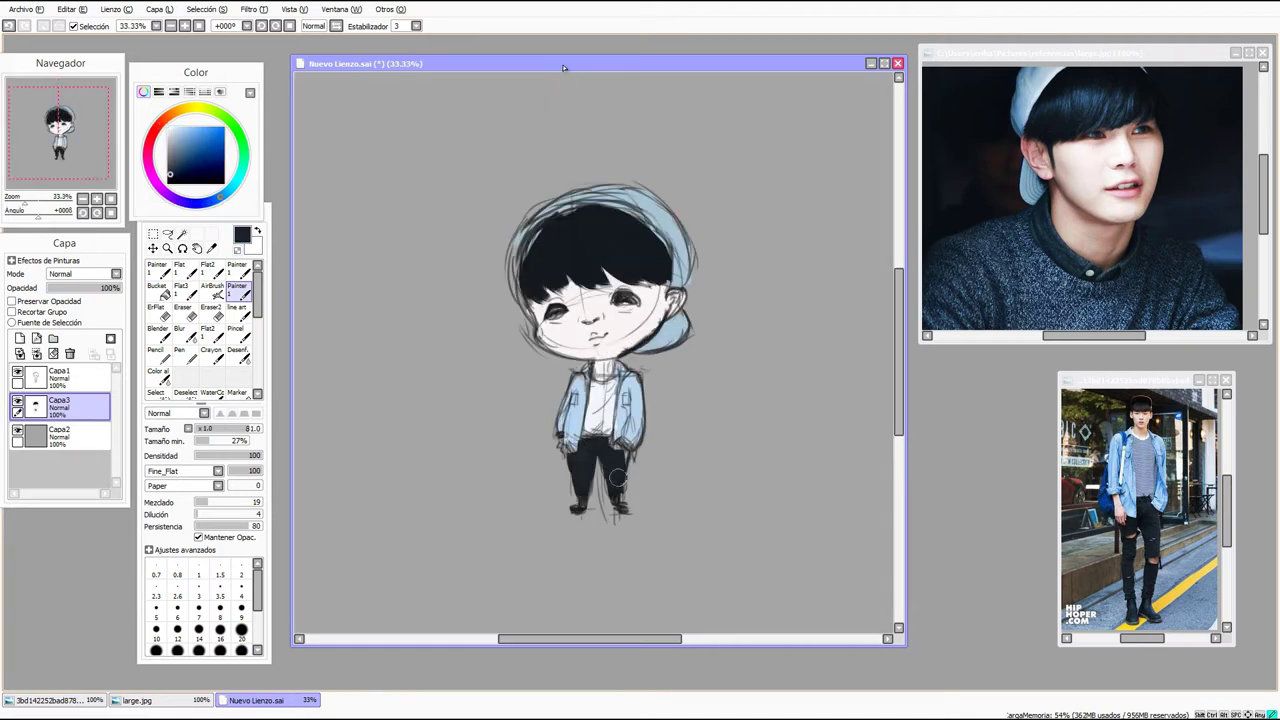
left_click_drag(615, 440, 622, 495)
Merge the sketch layer with the colour layer and enlarge the whole figure to nearly fill the canvas height.
key("ctrl+minus")
key("ctrl+e")
key("ctrl+t")
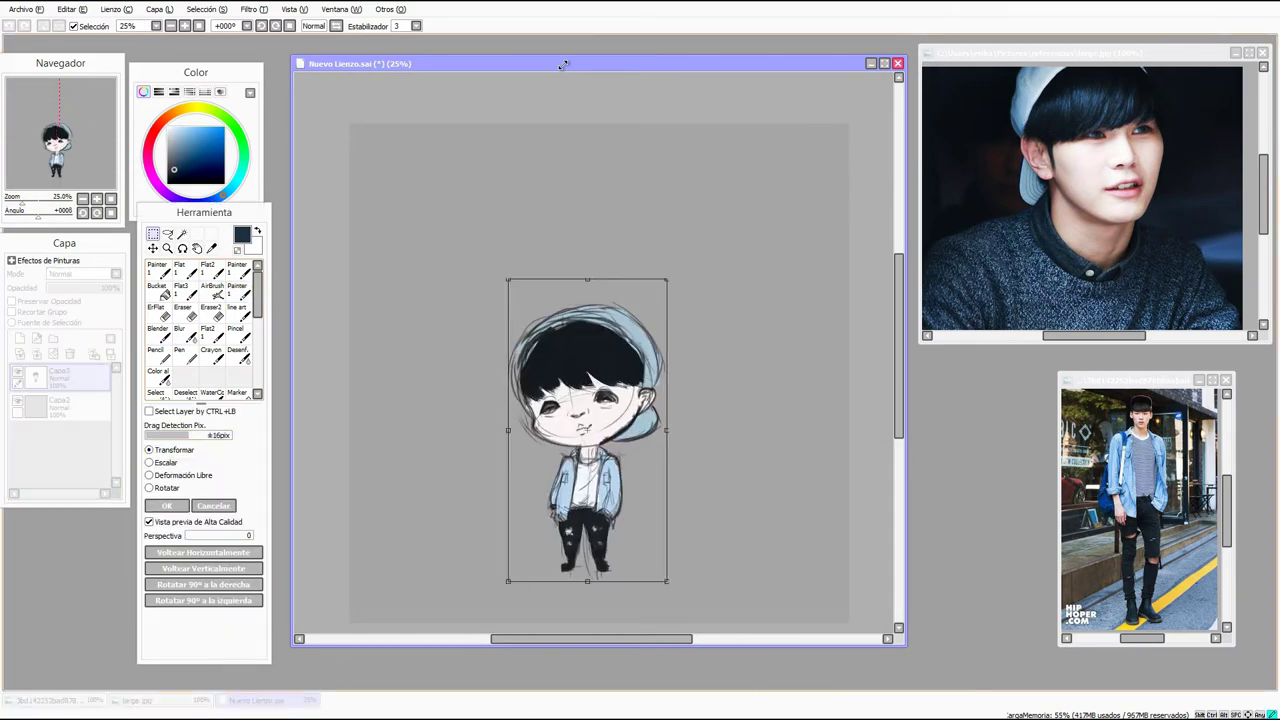
left_click_drag(669, 571, 734, 614)
key("Return")
Erase stray sketch lines around the head and paint pale skin over the guide lines on the face and neck.
left_click_drag(470, 180, 480, 380)
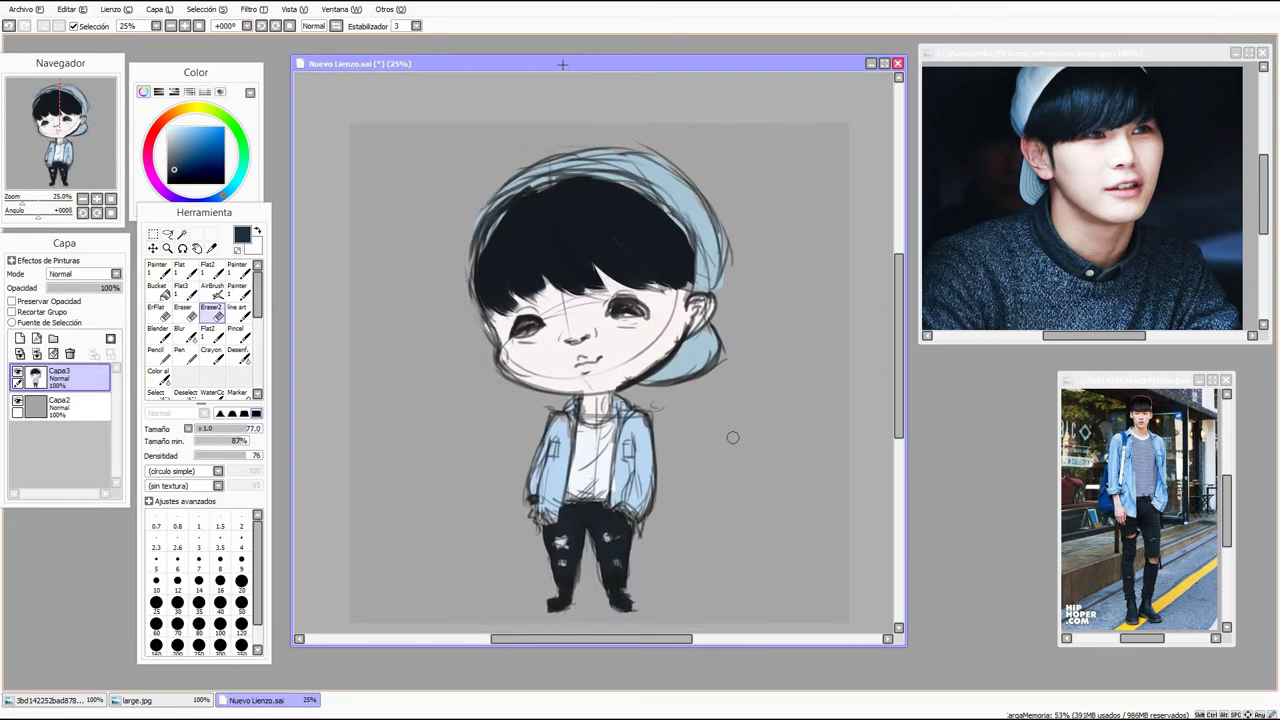
left_click(237, 290)
key("bracketleft")
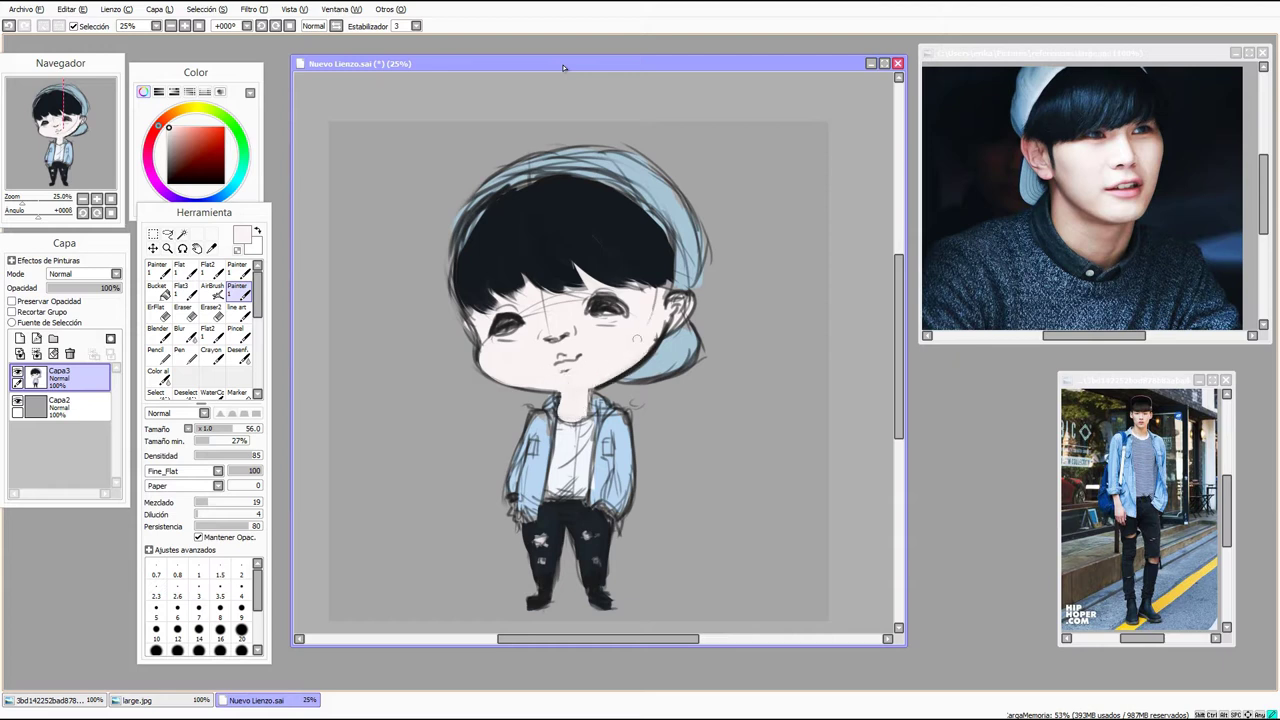
Airbrush soft pinkish shading onto the face, ear and neck with the AirBrush.
left_click(212, 290)
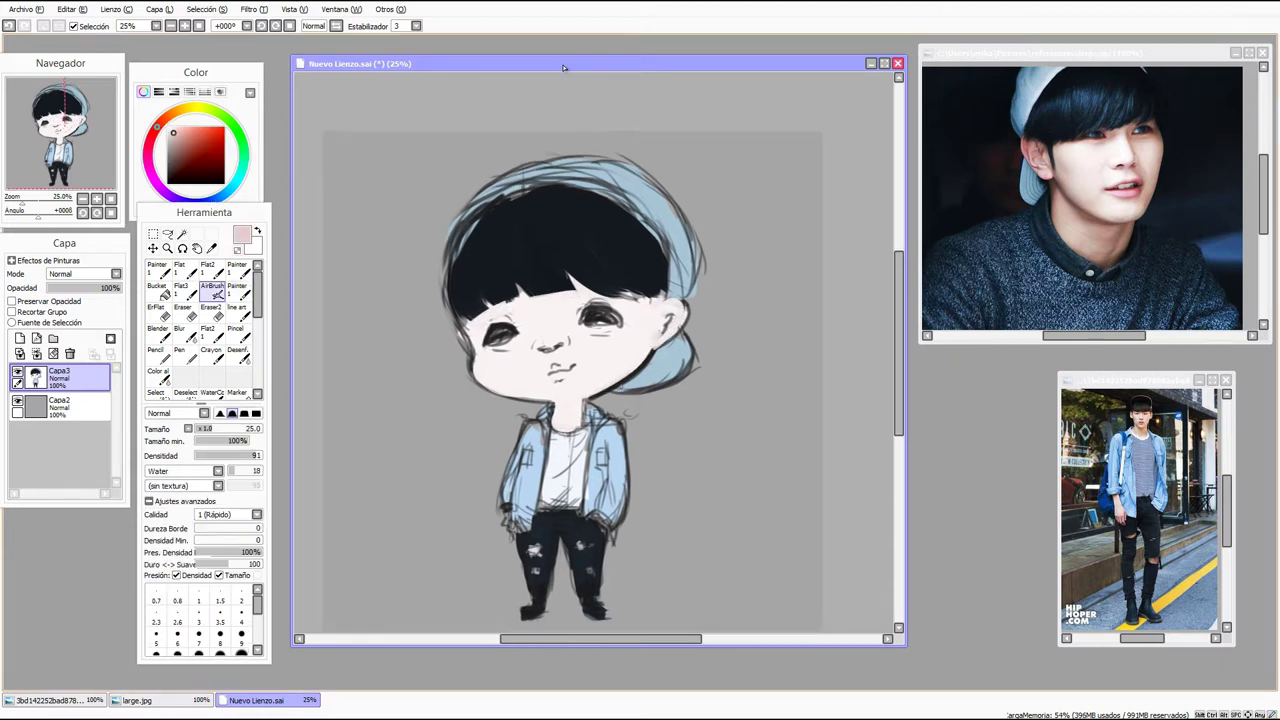
left_click_drag(600, 340, 640, 360)
left_click_drag(655, 310, 550, 335)
left_click_drag(525, 398, 566, 410)
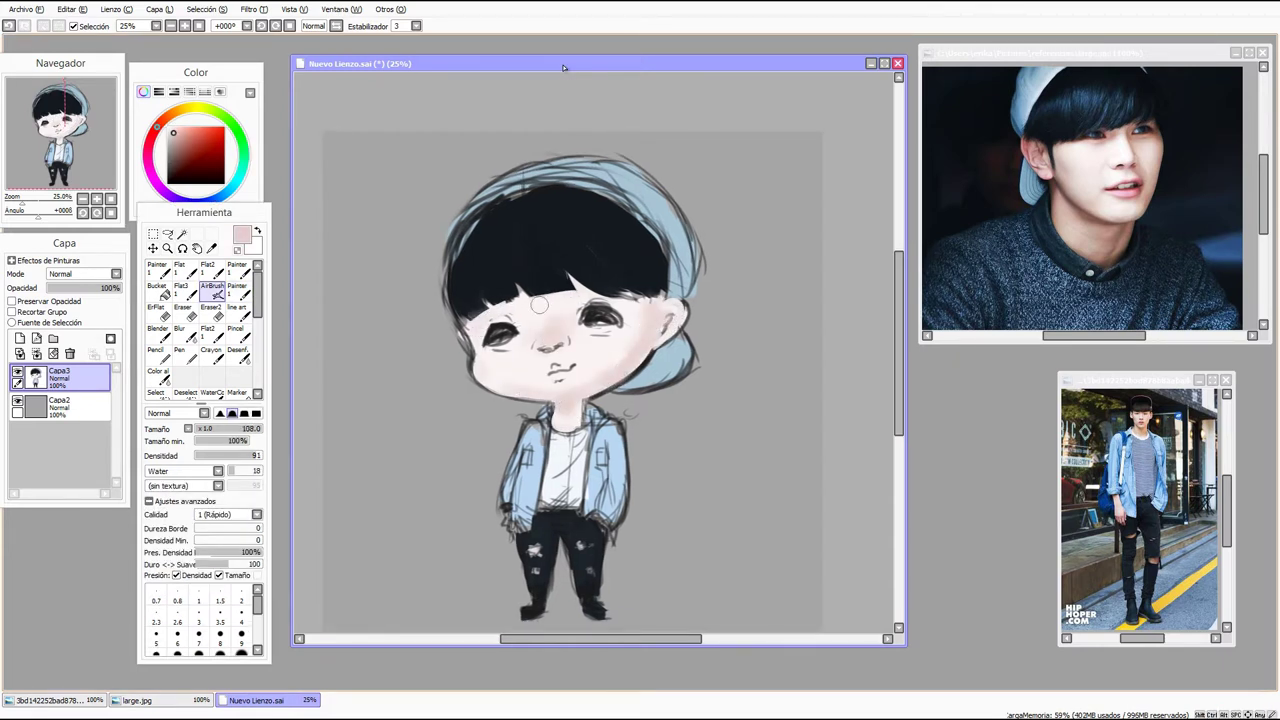
key("c")
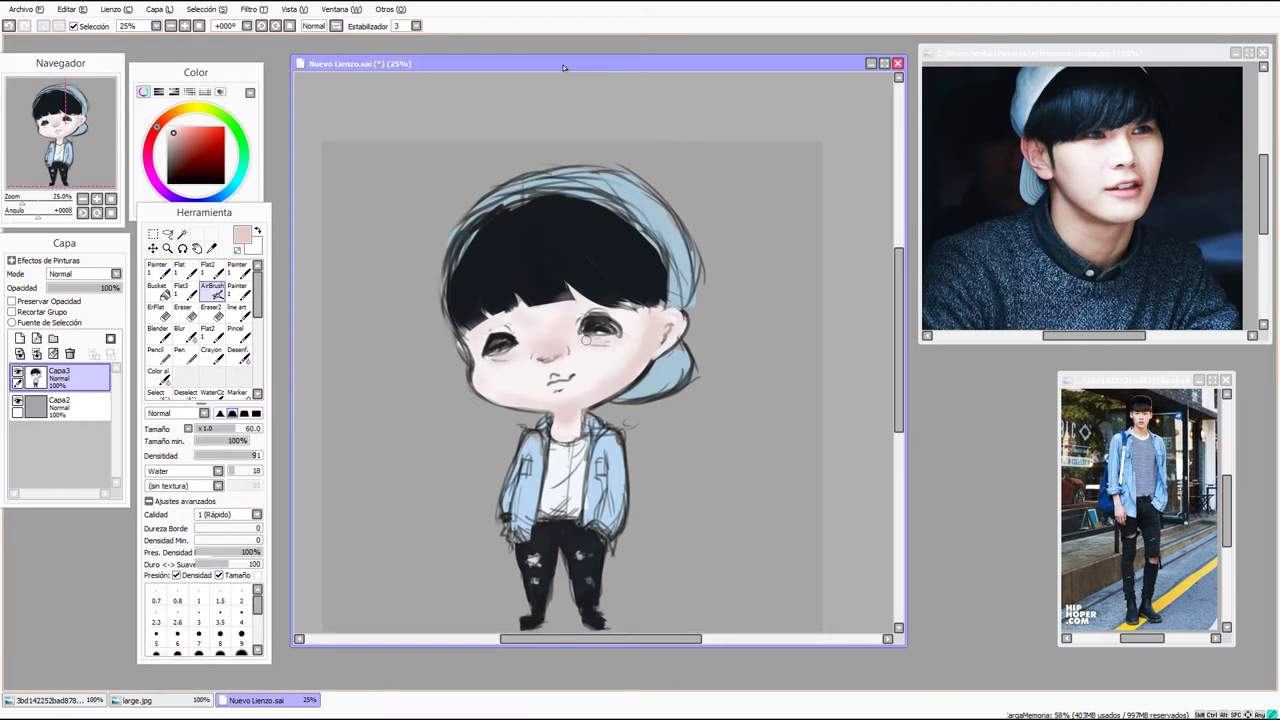
Tint the lips pink and model the nose with soft dusky skin tones, replacing its sketch lines.
key("a")
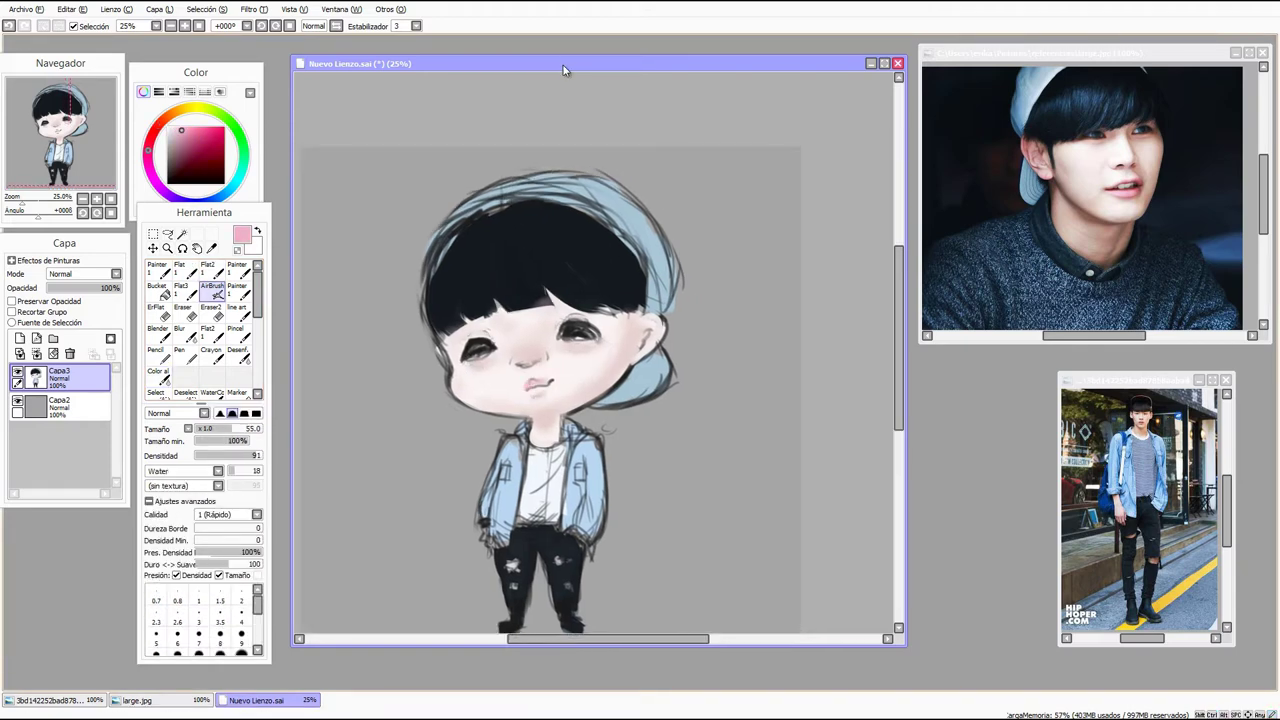
scroll(541, 379, "up", 2)
left_click(512, 352, "alt")
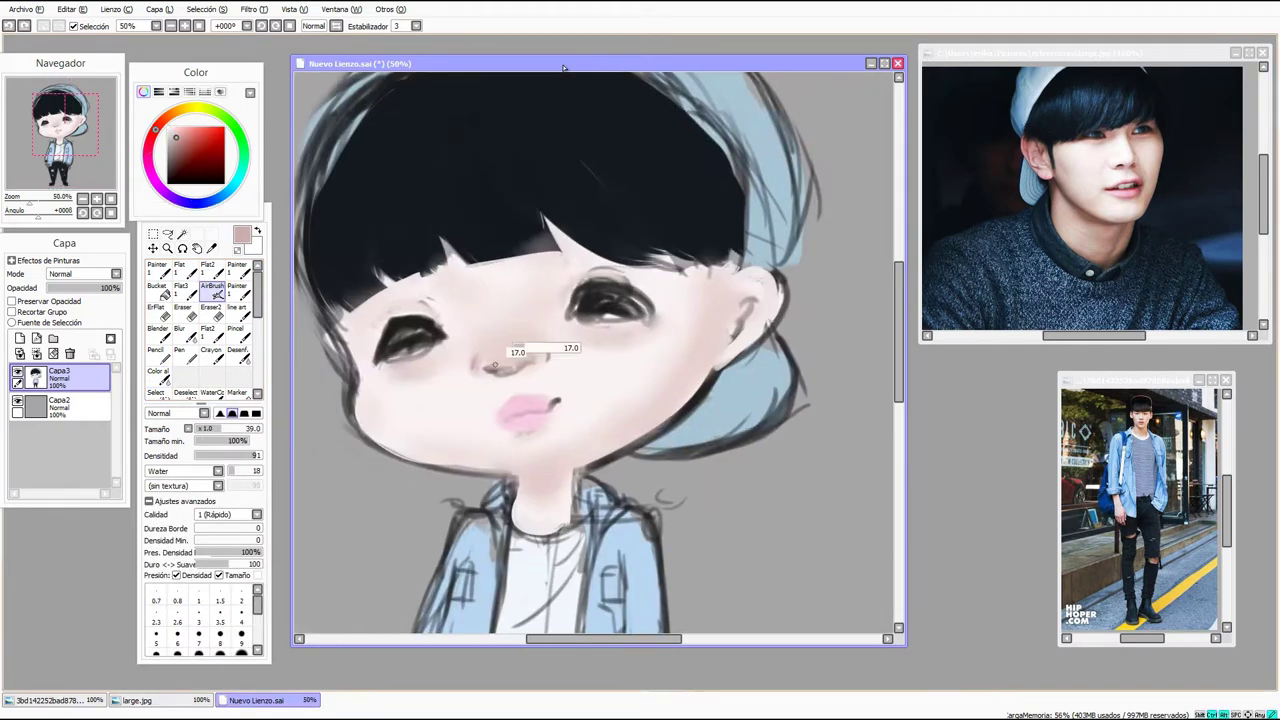
mouse_move(512, 360)
left_mouse_down()
mouse_move(545, 350)
mouse_move(488, 366)
left_mouse_up()
left_click(543, 354, "alt")
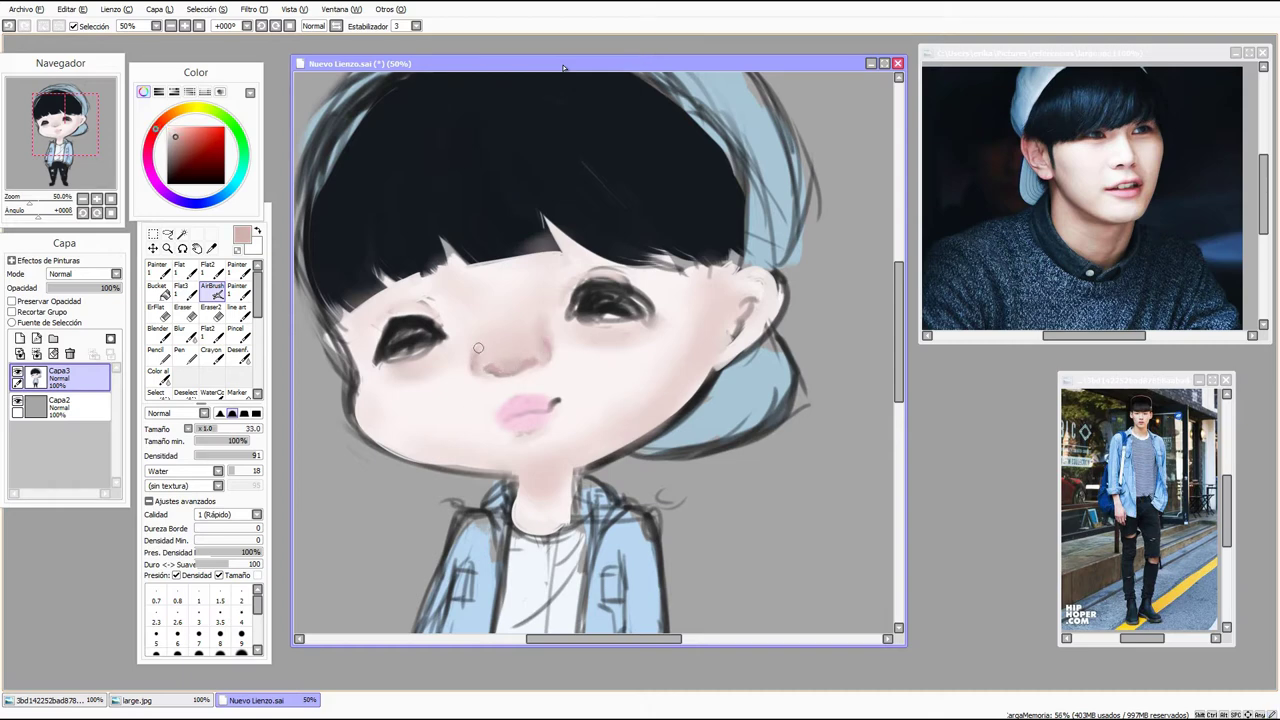
left_click(503, 380, "alt")
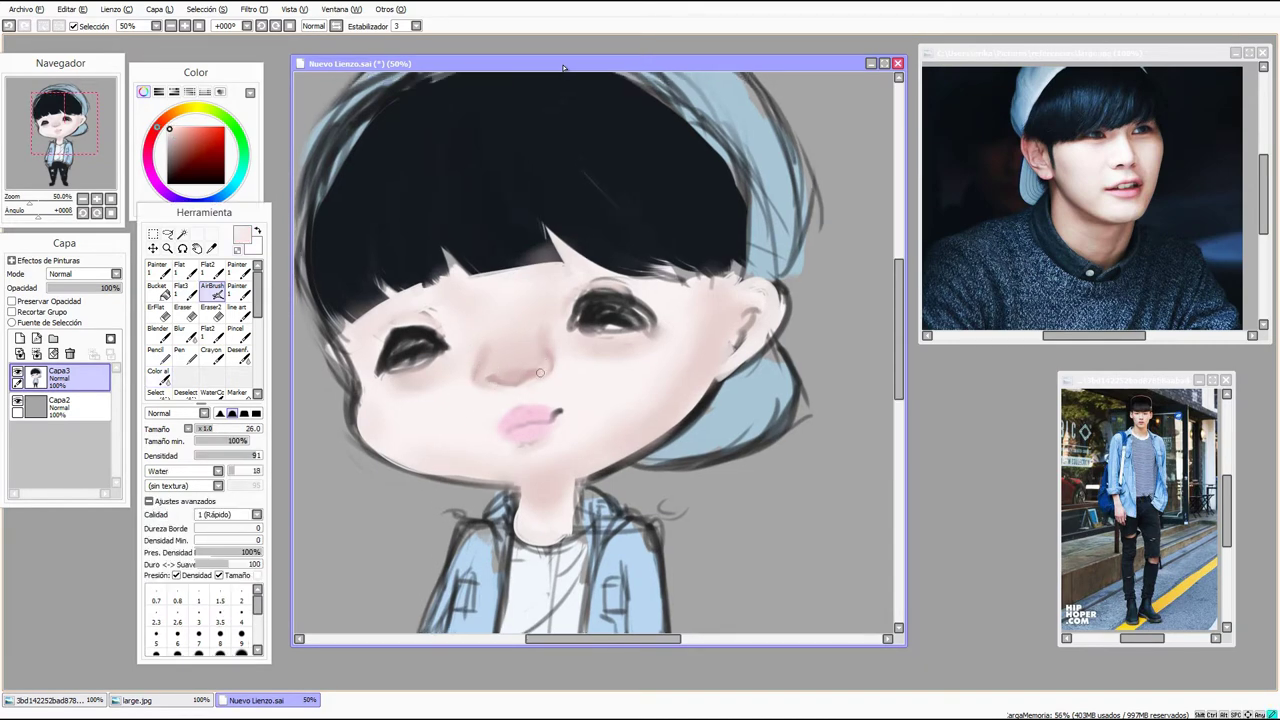
Shade the jaw and chin with dusky pink, softening the dark sketch contour under the face.
left_click(640, 455, "alt")
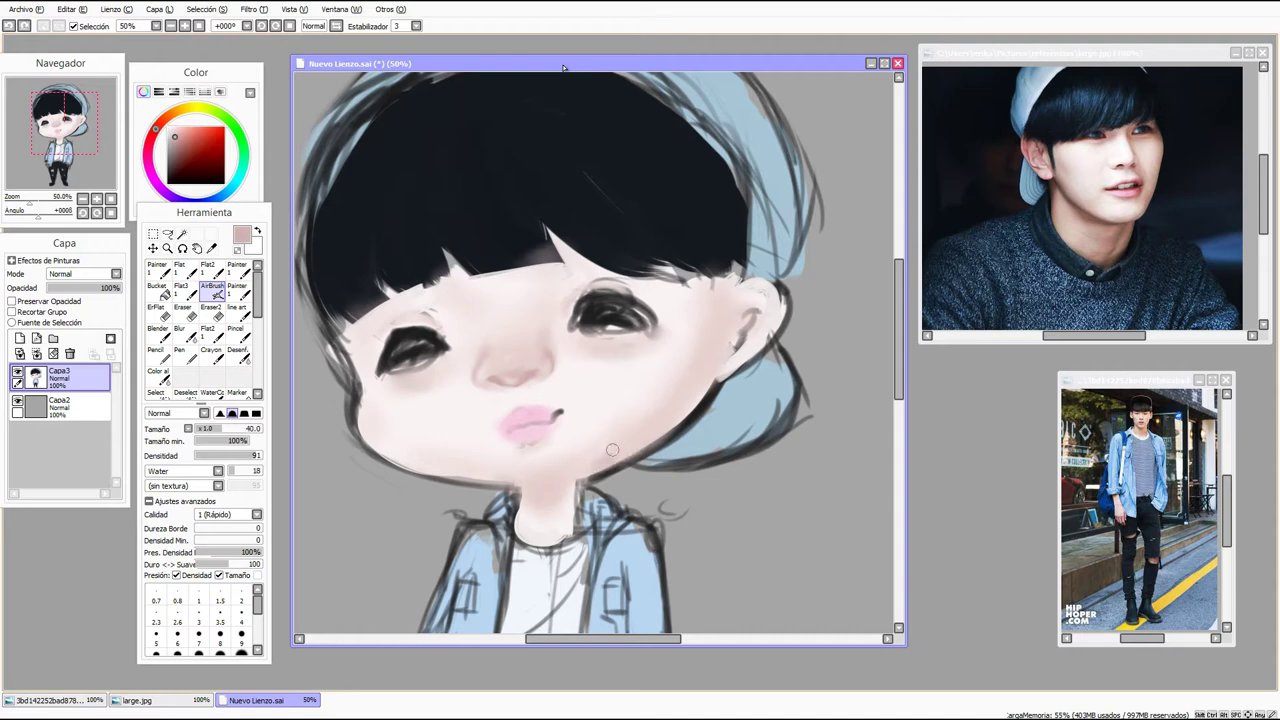
mouse_move(640, 455)
left_mouse_down()
mouse_move(714, 369)
mouse_move(654, 314)
mouse_move(597, 464)
left_mouse_up()
left_click(686, 400, "alt")
key("c")
key("a")
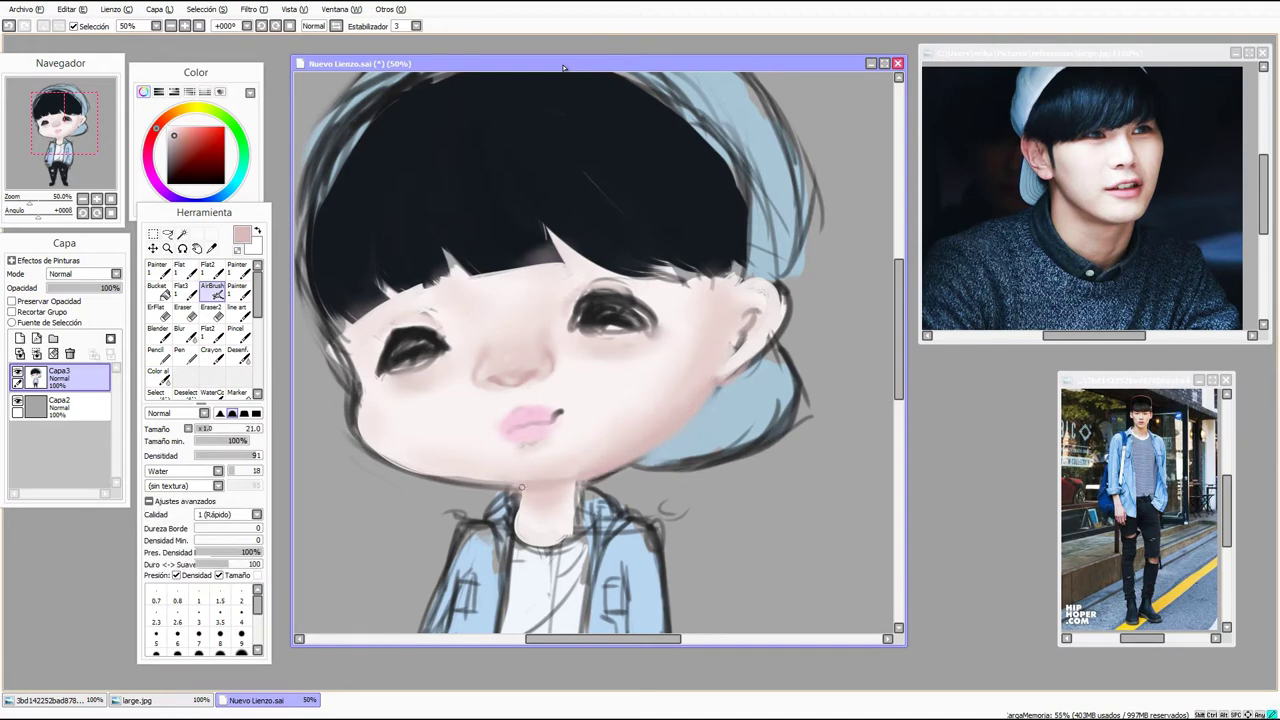
key("c")
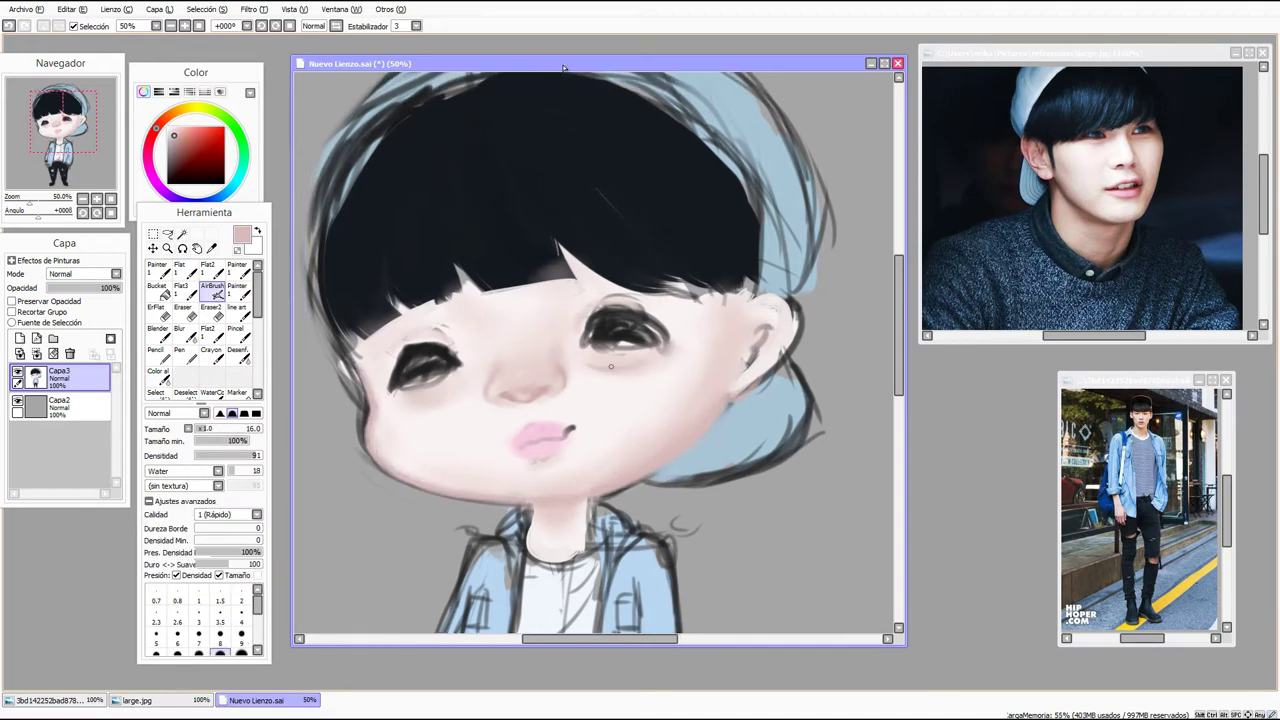
Blend the skin under both eyes and around the nose with light and dusky skin tones.
key("a")
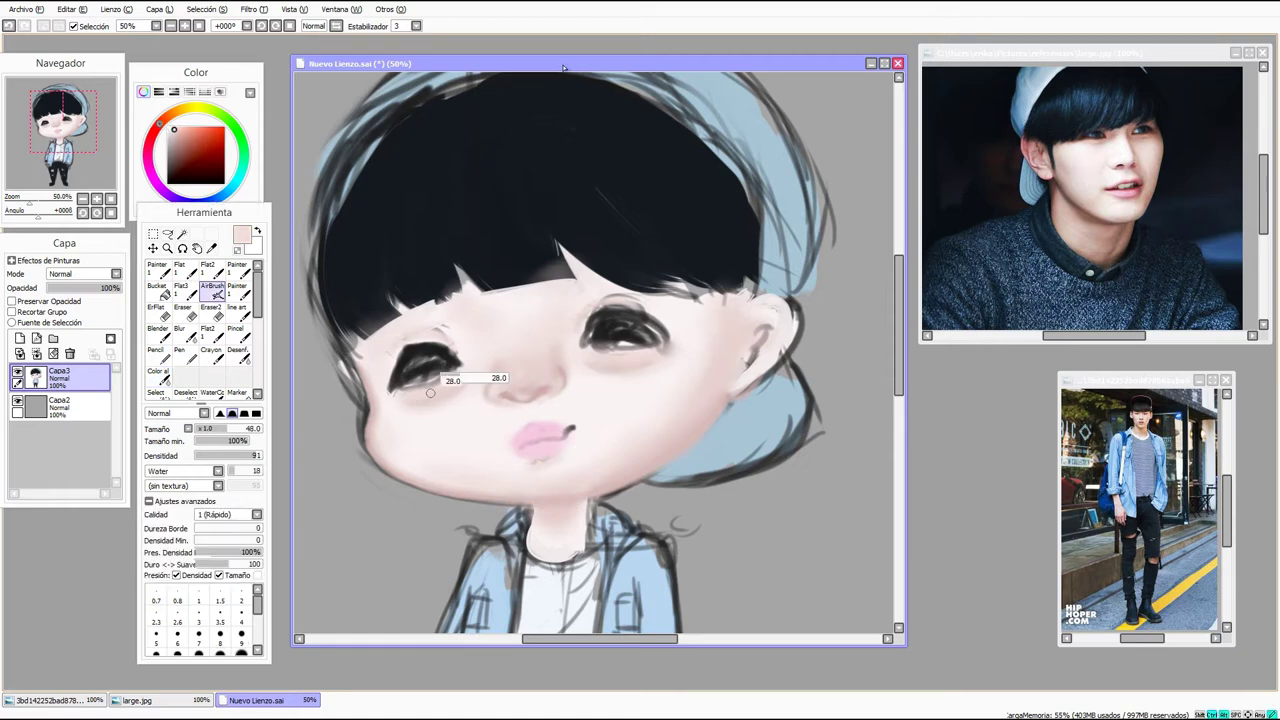
key("c")
key("a")
key("c")
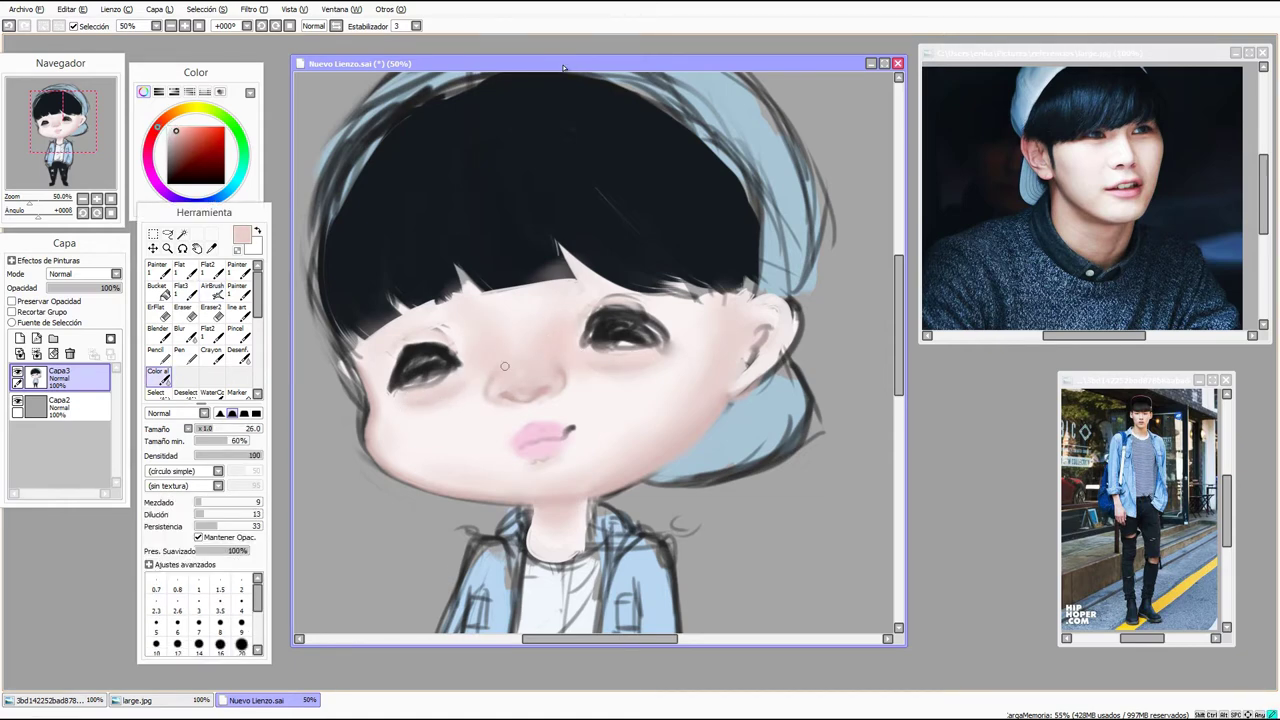
key("a")
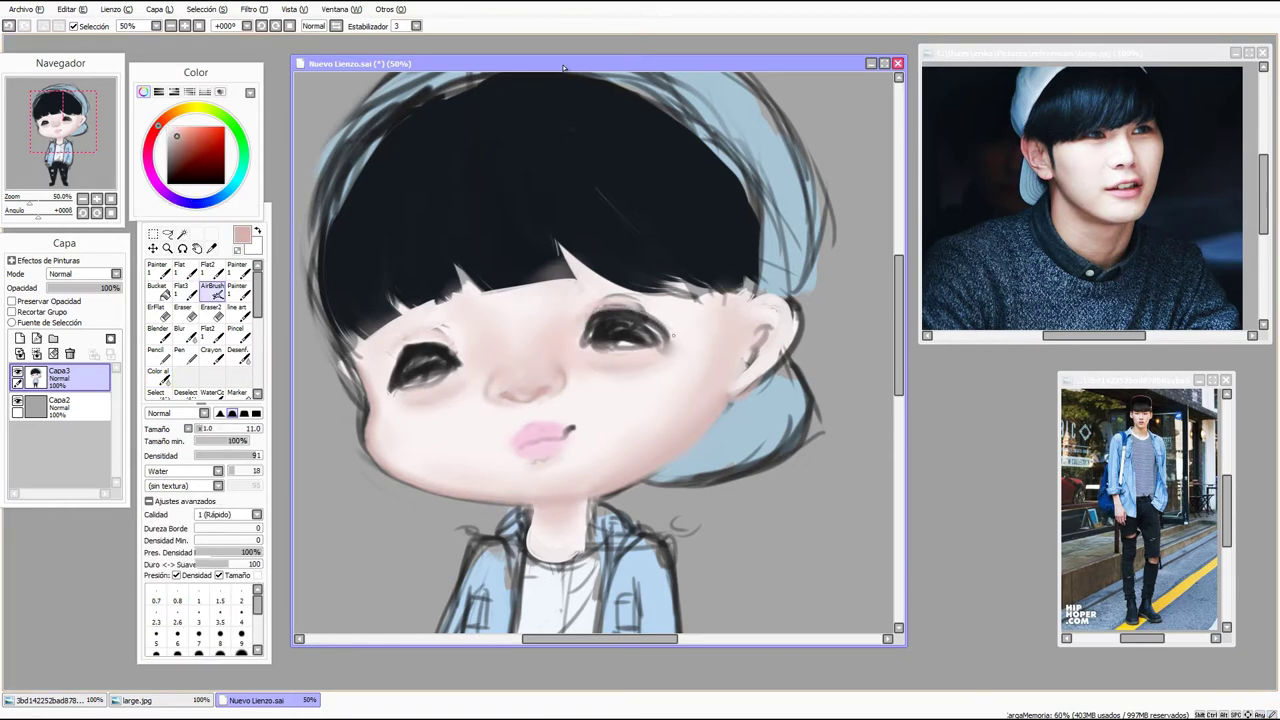
Fill both eyes with solid near-black shapes over the sketched eyes.
mouse_move(400, 358)
left_mouse_down()
mouse_move(452, 372)
mouse_move(455, 386)
left_mouse_up()
left_click_drag(585, 330, 665, 340)
key("minus")
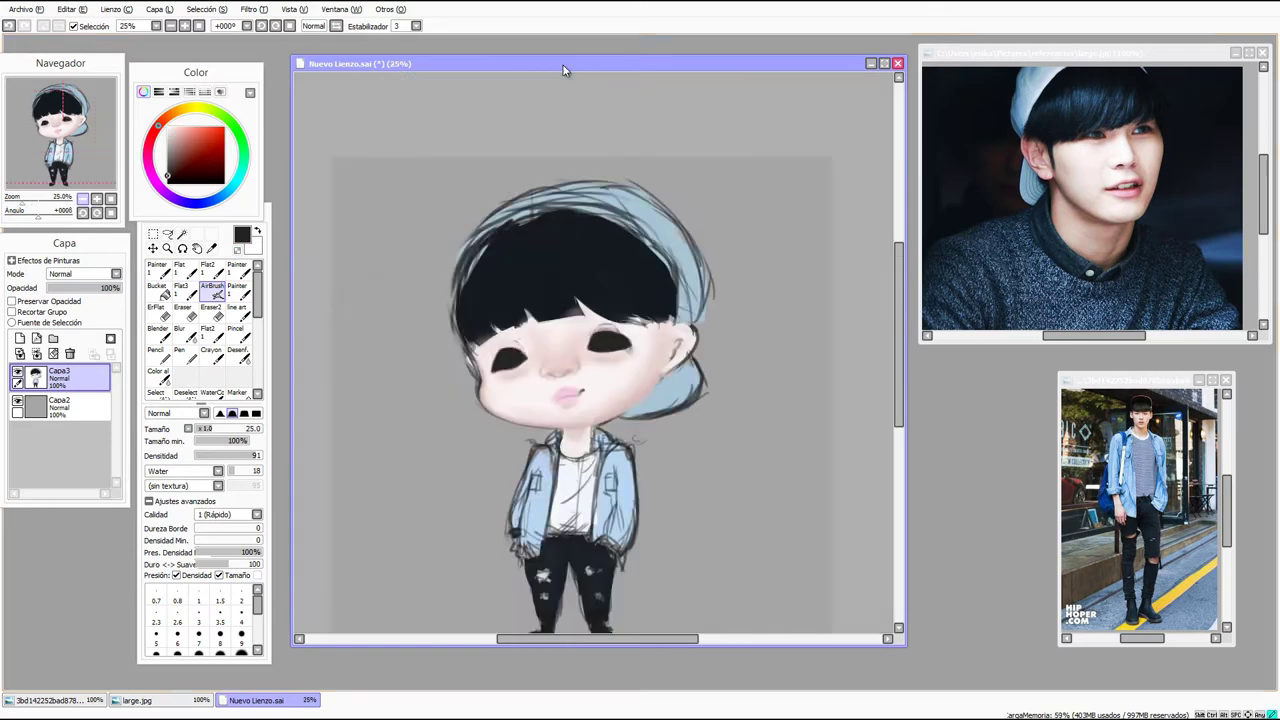
key("plus")
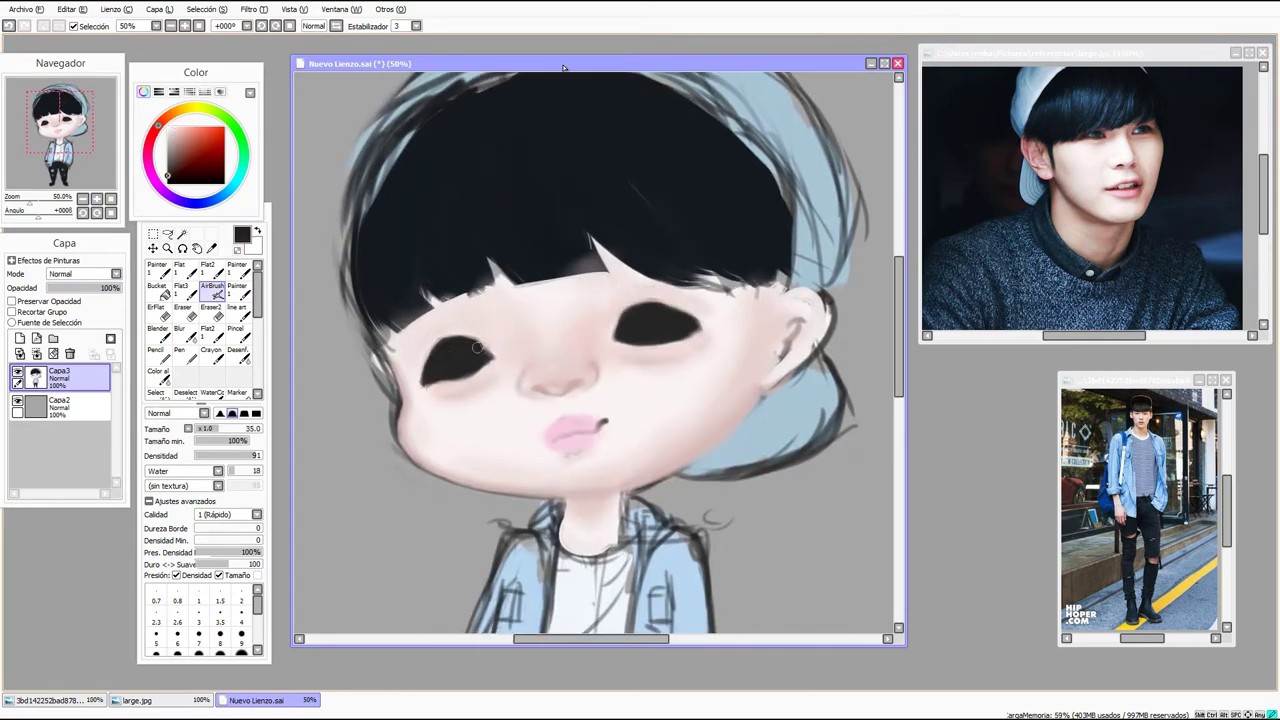
Paint off-white into the corners of both eyes, round the dark irises, and clean up the skin around them.
left_click(563, 70, "alt")
key("plus")
key("minus")
key("ctrl+z")
left_click(631, 312, "alt")
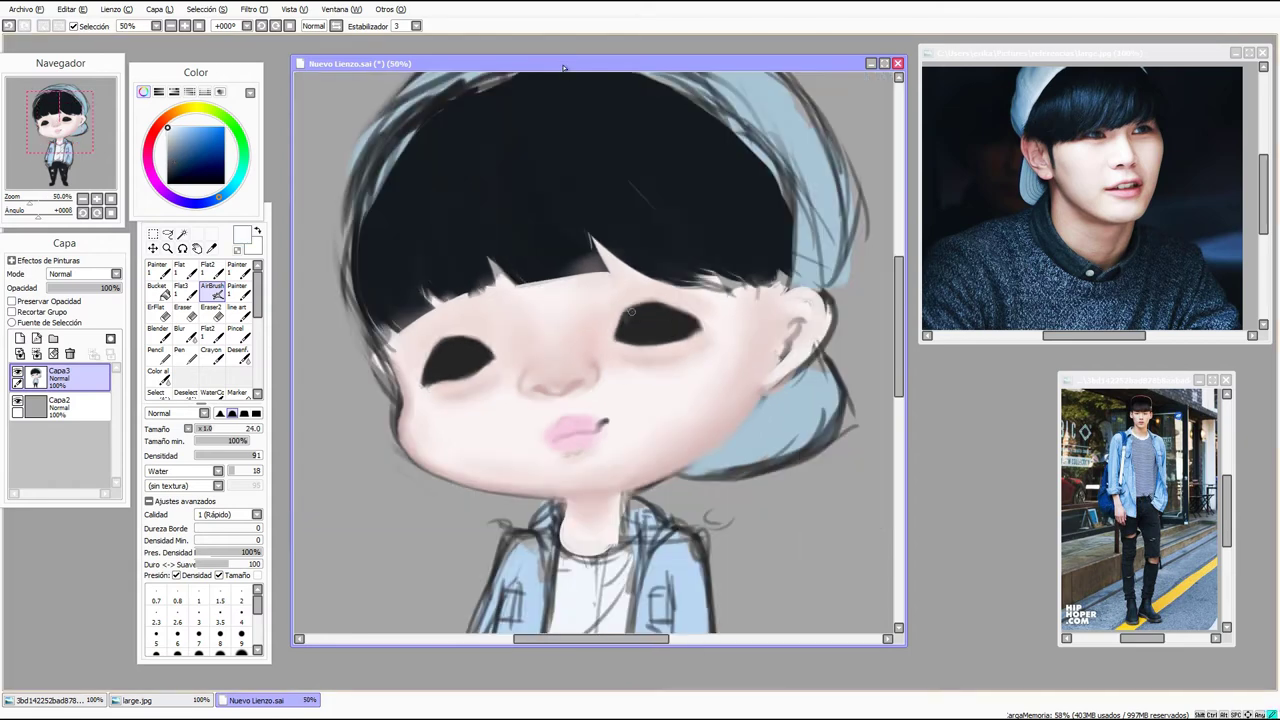
left_click(438, 360, "alt")
mouse_move(430, 350)
left_mouse_down()
mouse_move(450, 378)
mouse_move(480, 370)
left_mouse_up()
left_click_drag(632, 295, 645, 345)
key("minus")
key("plus")
left_click_drag(426, 360, 368, 372)
key("minus")
left_click(415, 385, "alt")
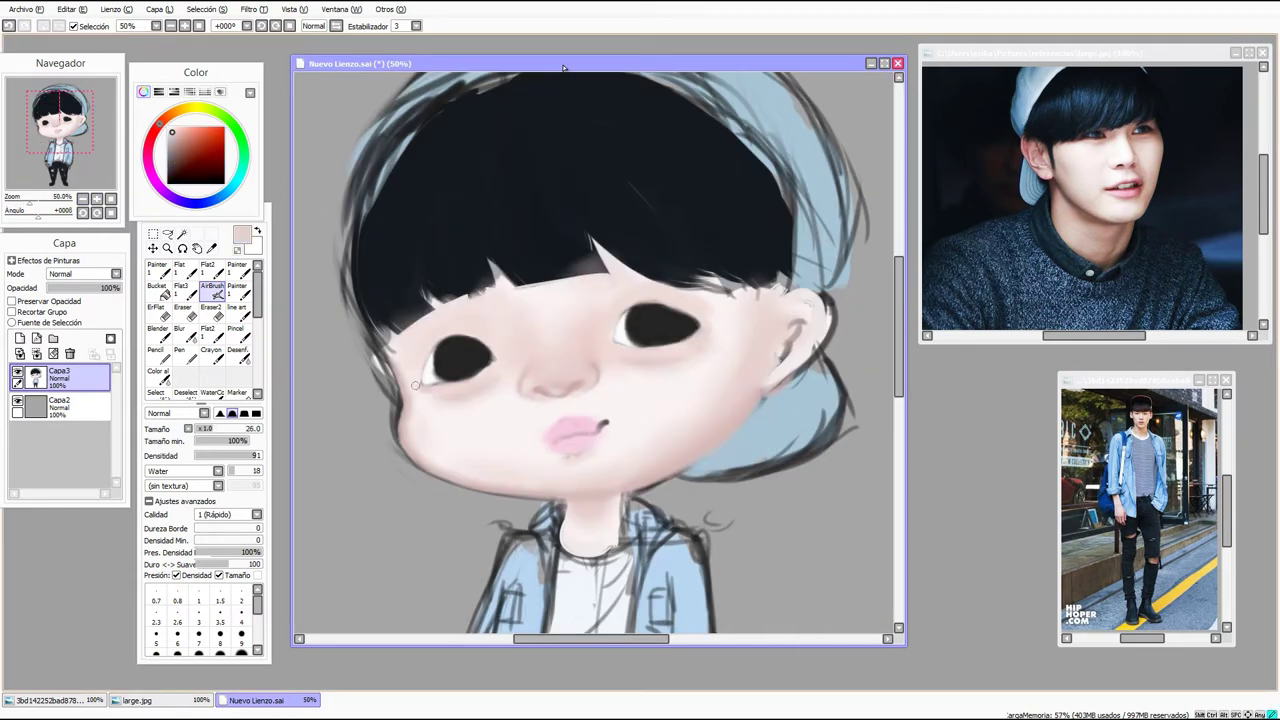
key("minus")
key("minus")
key("Delete")
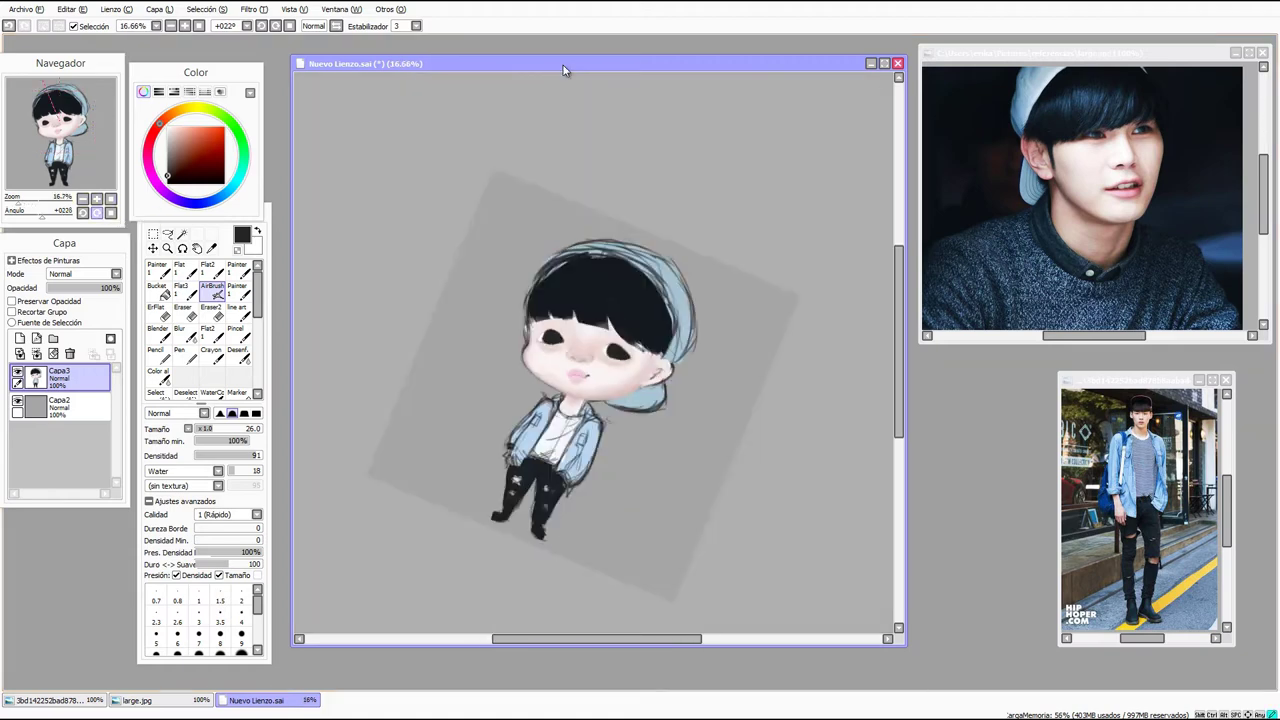
key("Home")
key("plus")
key("plus")
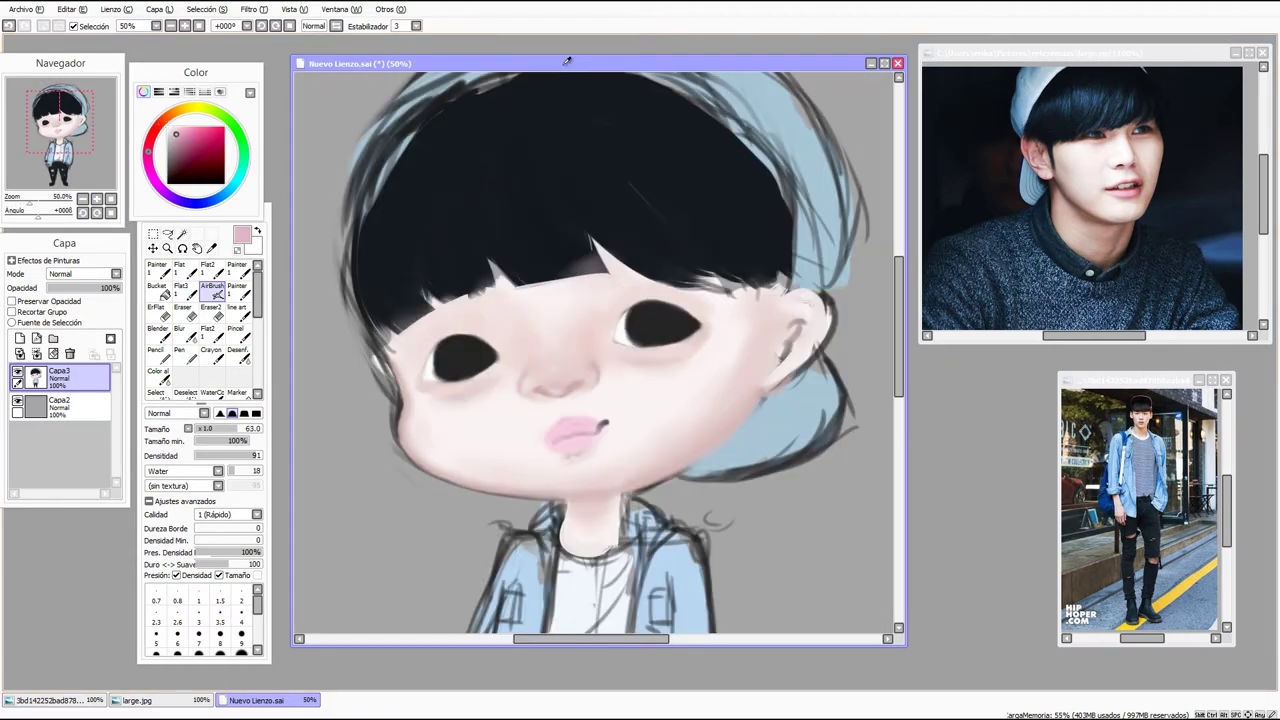
Paint the line between the lips in a darker pink with a size 8 AirBrush.
left_click(580, 432, "alt")
left_click(220, 632)
left_click_drag(570, 432, 605, 426)
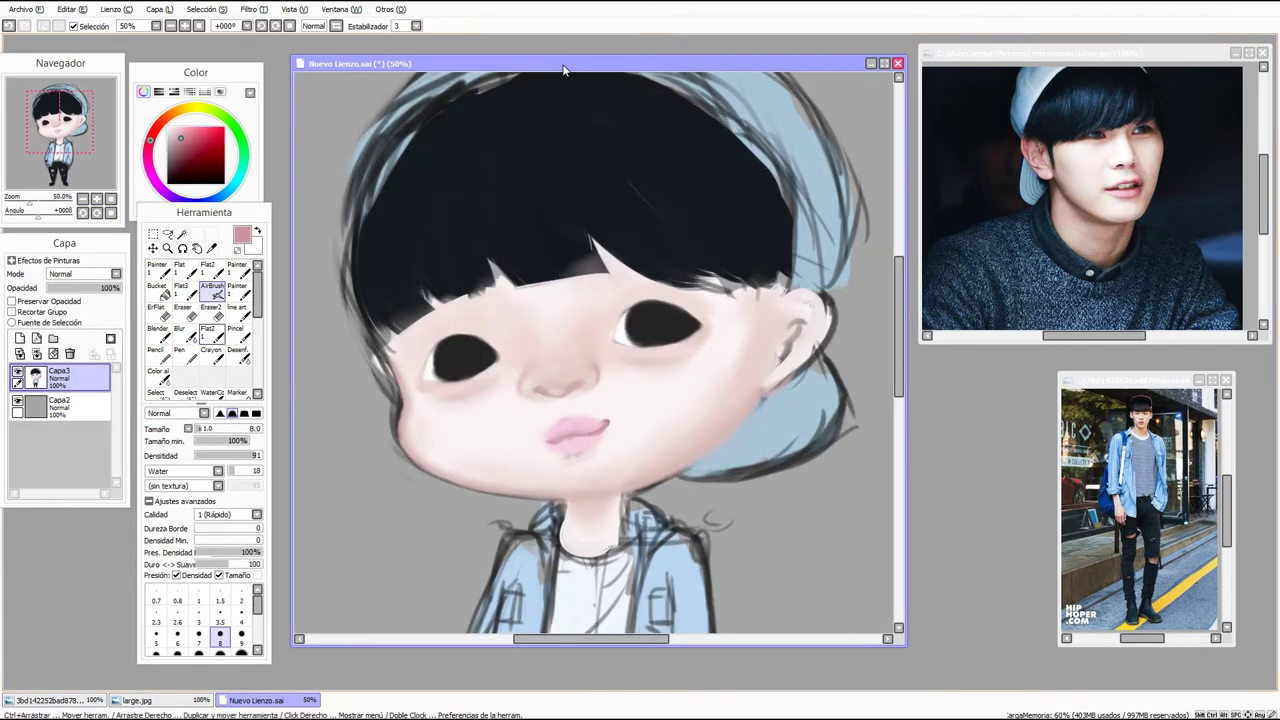
Blend the lips into a softer, fuller pink and clean up the skin around the mouth.
key("bracketright")
key("bracketright")
key("bracketright")
key("bracketright")
key("bracketright")
key("bracketright")
key("bracketright")
key("bracketright")
key("bracketright")
key("bracketright")
key("bracketright")
left_click(600, 390, "alt")
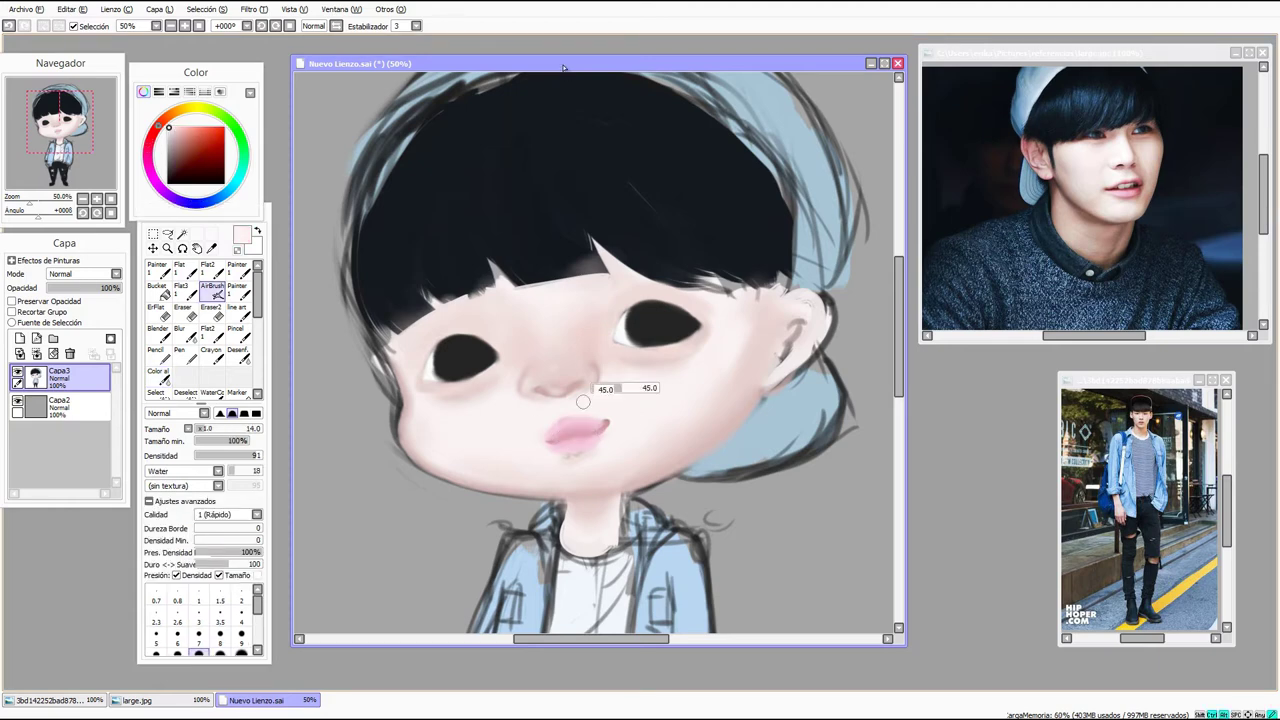
key("bracketleft")
key("bracketleft")
key("bracketleft")
key("bracketleft")
key("bracketleft")
key("bracketleft")
key("bracketleft")
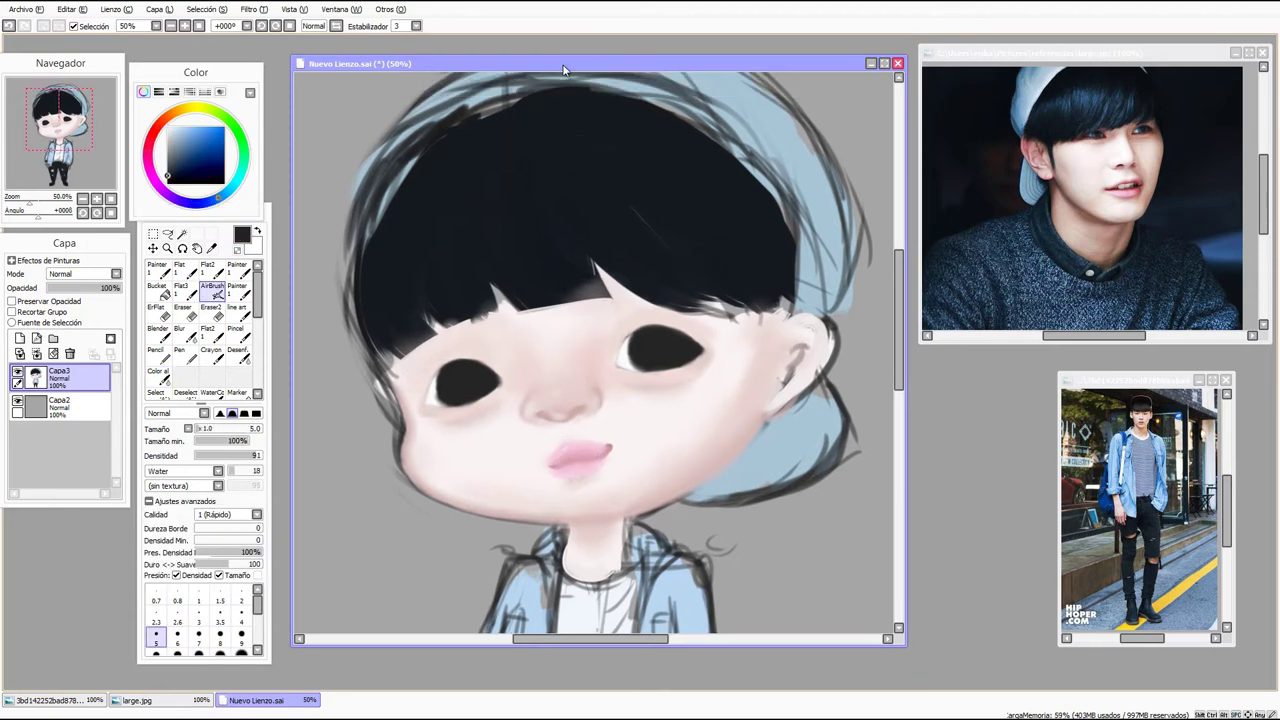
Paint soft dark blue reflections into both black irises with the AirBrush.
scroll(578, 421, "up", 1)
left_click(178, 152)
key("bracketleft")
left_click_drag(455, 385, 478, 378)
mouse_move(636, 345)
left_mouse_down()
mouse_move(668, 338)
mouse_move(642, 344)
left_mouse_up()
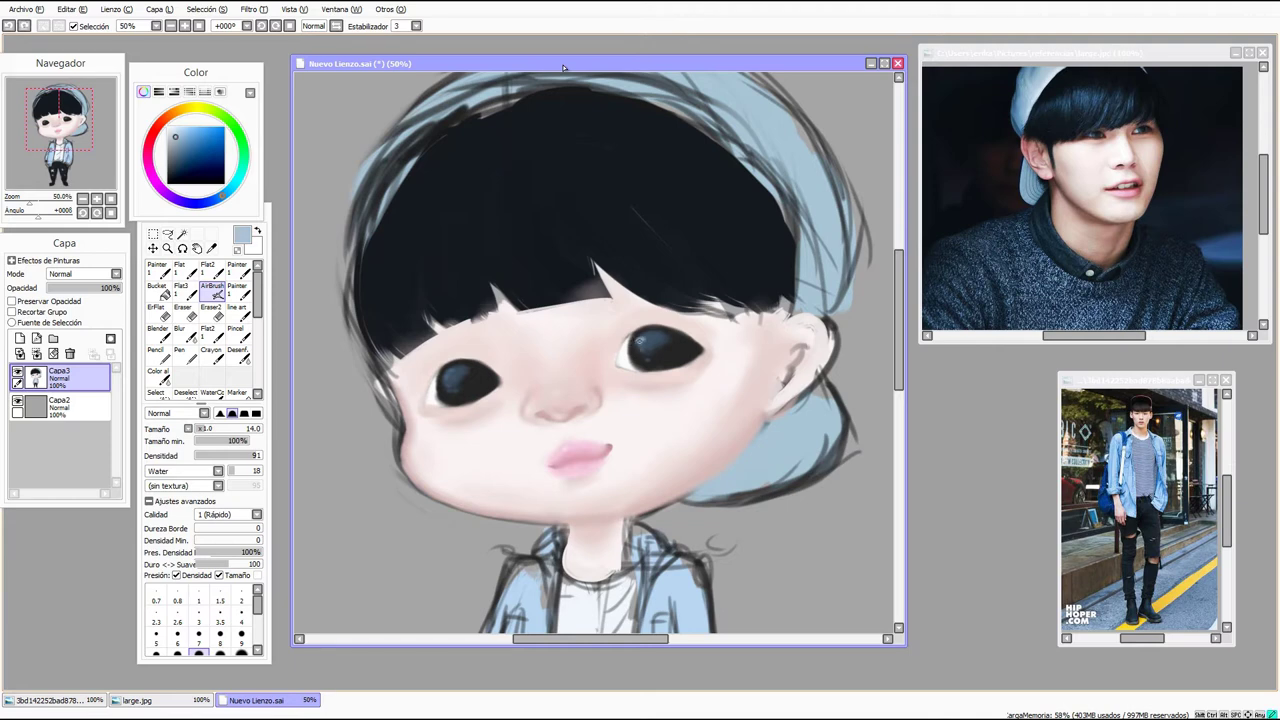
key("ctrl+z")
Define the eyelids and outlines of both eyes with a muted reddish brown.
left_click(578, 318, "alt")
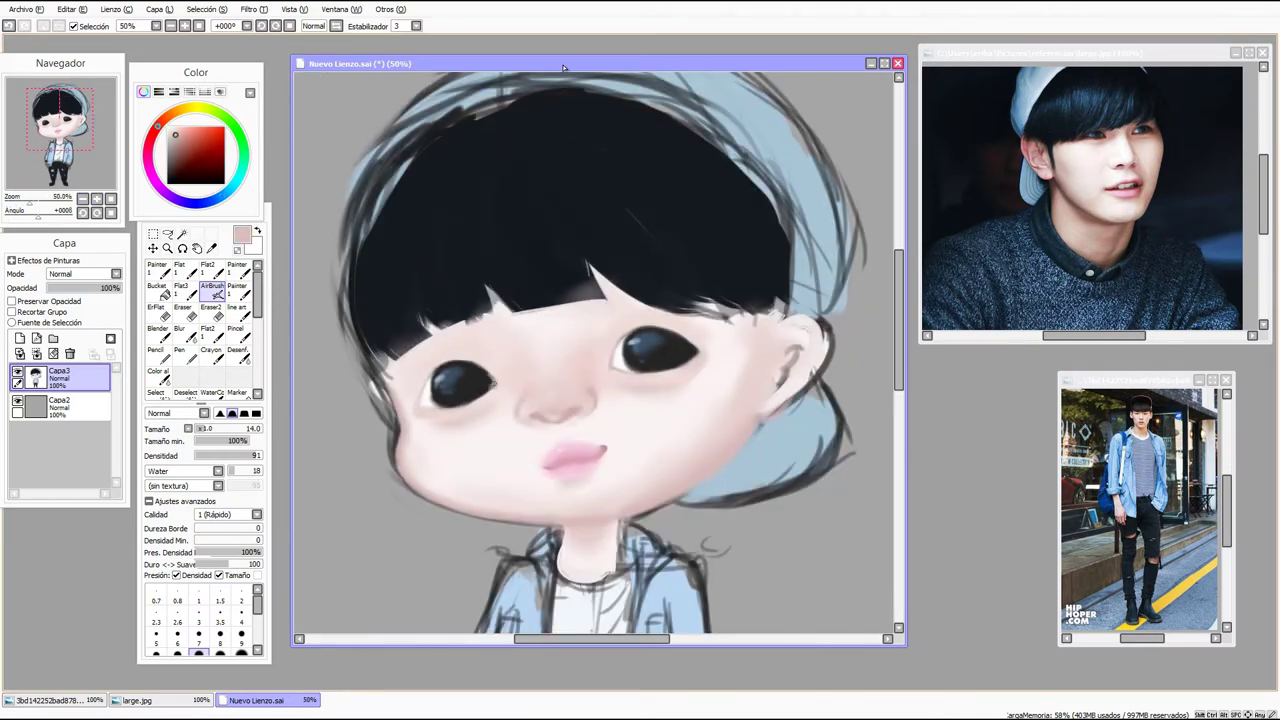
scroll(486, 358, "up", 1)
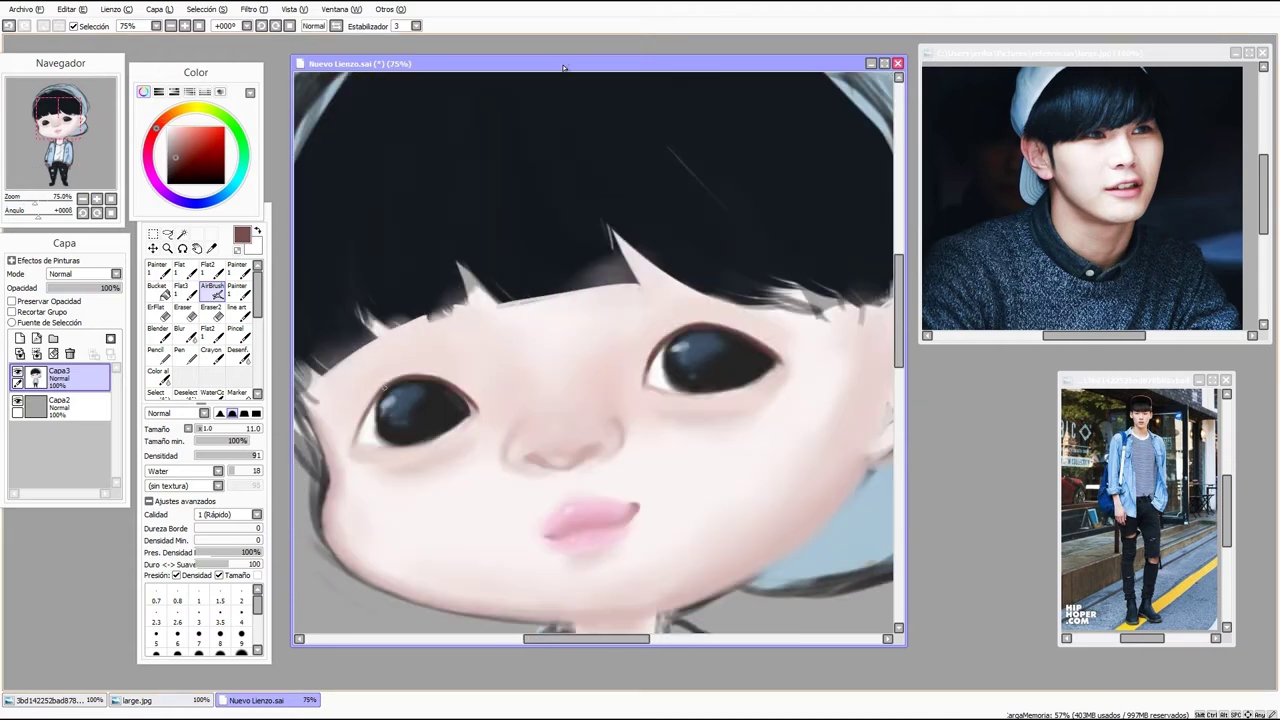
scroll(776, 357, "down", 3)
scroll(600, 350, "up", 2)
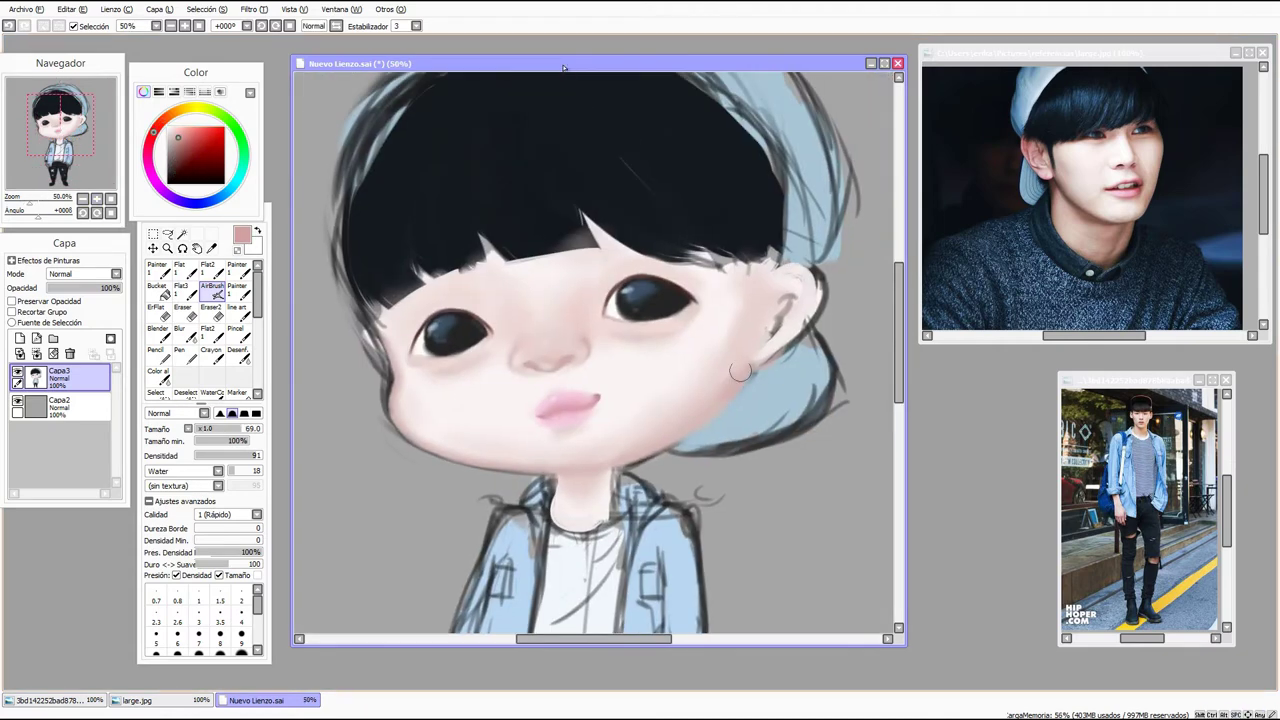
Blend skin tones along the outer cheek opposite the ear, covering the dark sketch outline there.
left_click(392, 400, "alt")
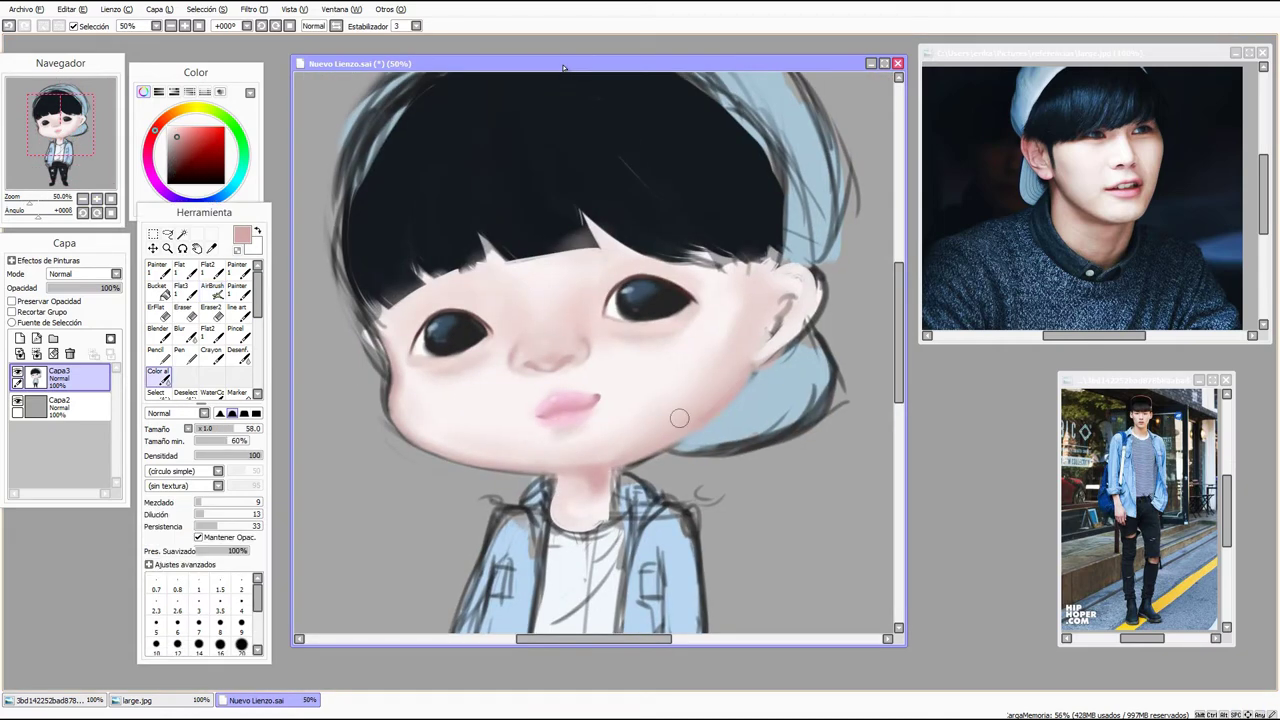
left_click_drag(398, 366, 392, 384)
left_click_drag(372, 324, 380, 430)
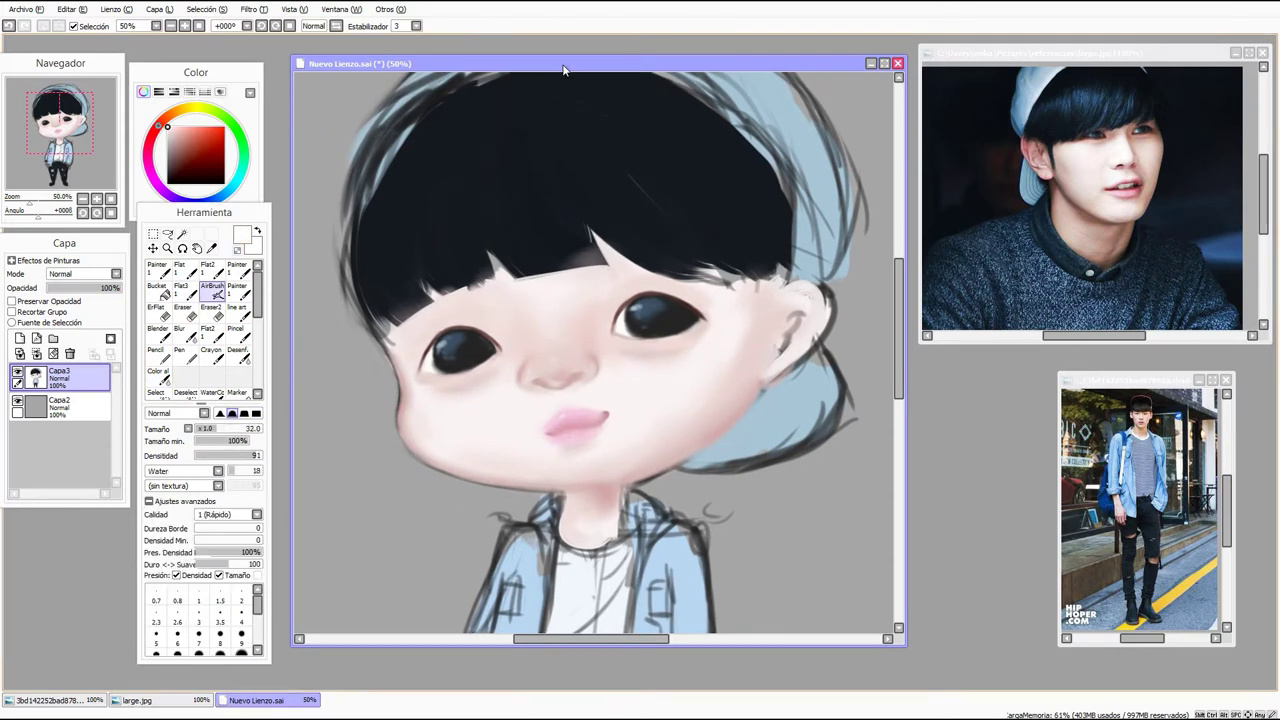
Paint the ear with blended skin tones, covering the sketch lines inside it and along its outer edge.
left_click(746, 308, "alt")
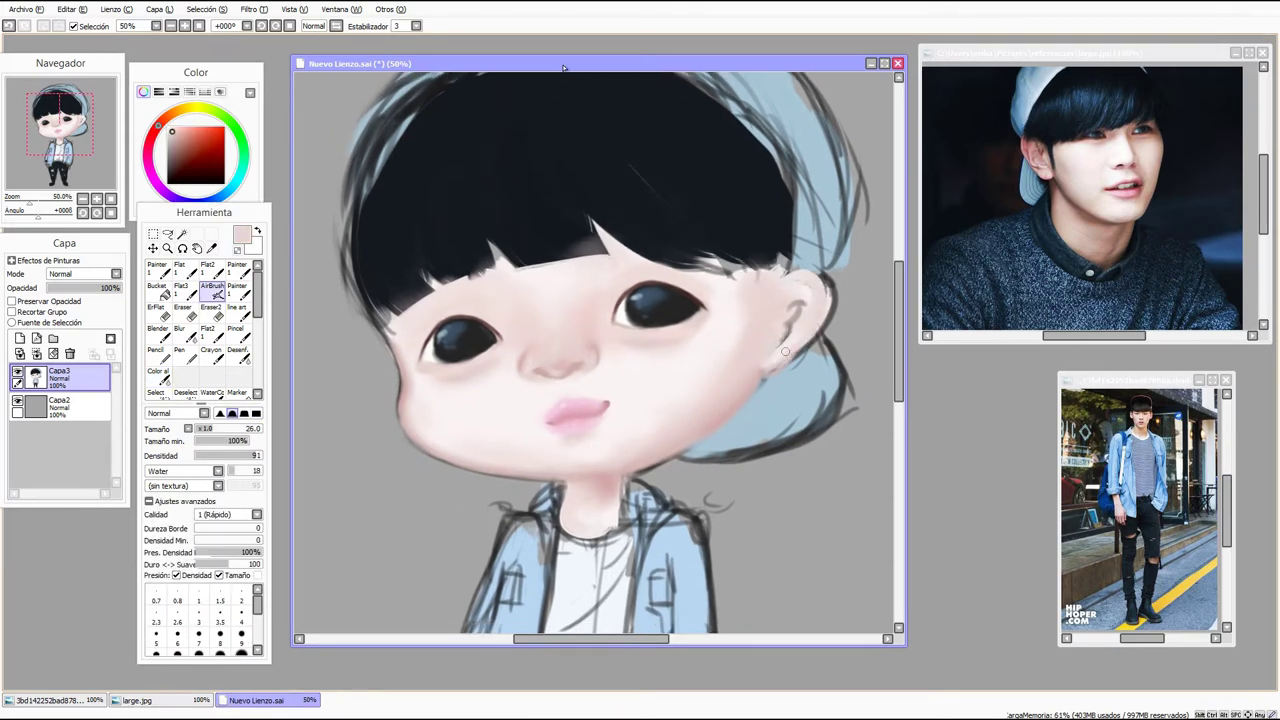
left_click_drag(778, 312, 824, 366)
left_click(806, 288, "alt")
left_click_drag(776, 326, 800, 283)
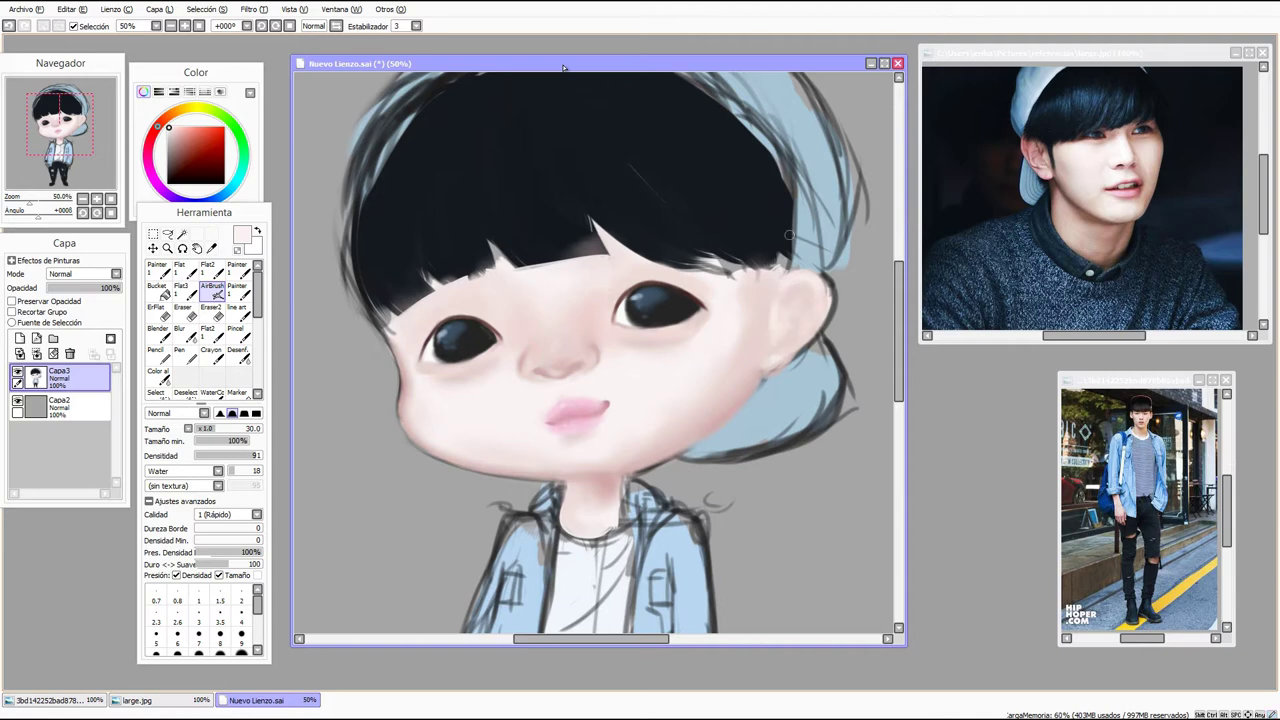
left_click_drag(800, 330, 770, 365)
left_click_drag(810, 292, 797, 318)
Paint the collar, front panel and sleeve of the jacket half on the ear side in light denim blue, covering the sketch.
left_click(840, 288, "alt")
left_click_drag(620, 400, 600, 285)
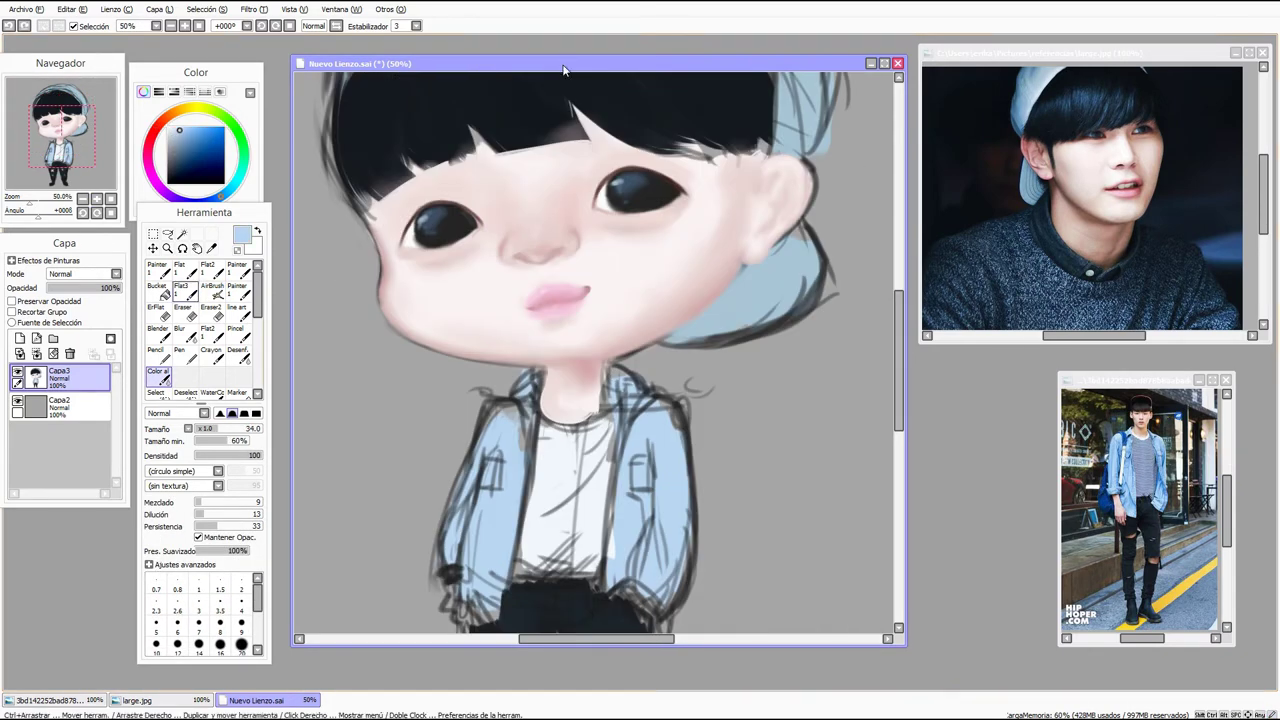
mouse_move(605, 365)
left_mouse_down()
mouse_move(640, 420)
mouse_move(618, 495)
mouse_move(665, 480)
mouse_move(630, 442)
mouse_move(659, 319)
left_mouse_up()
key("v")
key("minus")
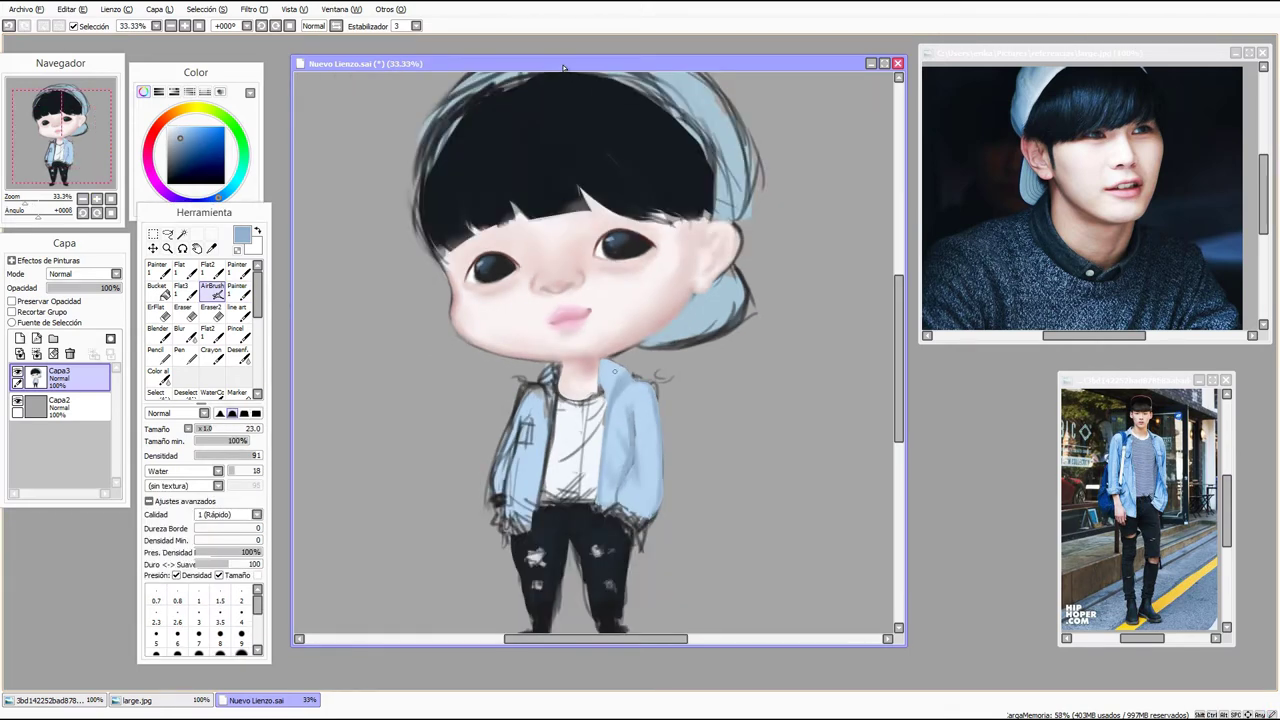
left_click_drag(640, 461, 633, 461)
Paint the opposite half of the jacket, with its collar and sleeve, in the same light denim blue.
key("b")
mouse_move(530, 412)
left_mouse_down()
mouse_move(515, 535)
mouse_move(537, 398)
mouse_move(526, 420)
left_mouse_up()
key("a")
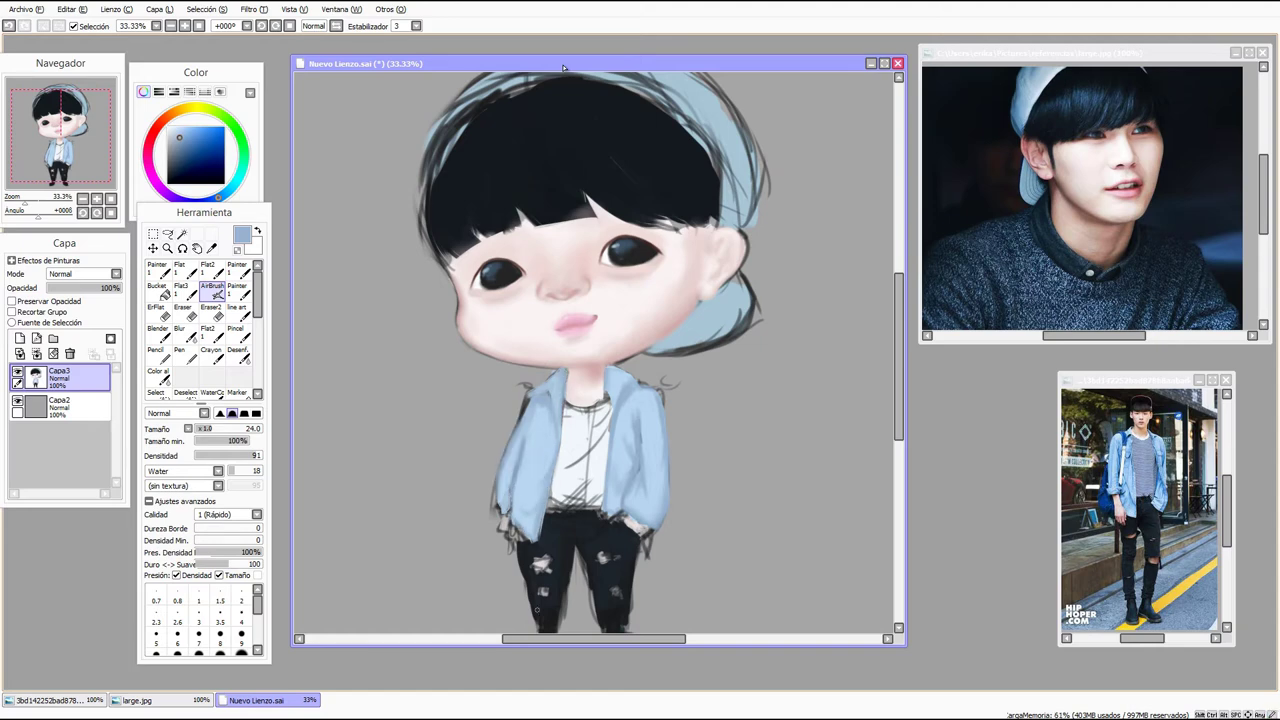
left_click_drag(540, 450, 620, 450)
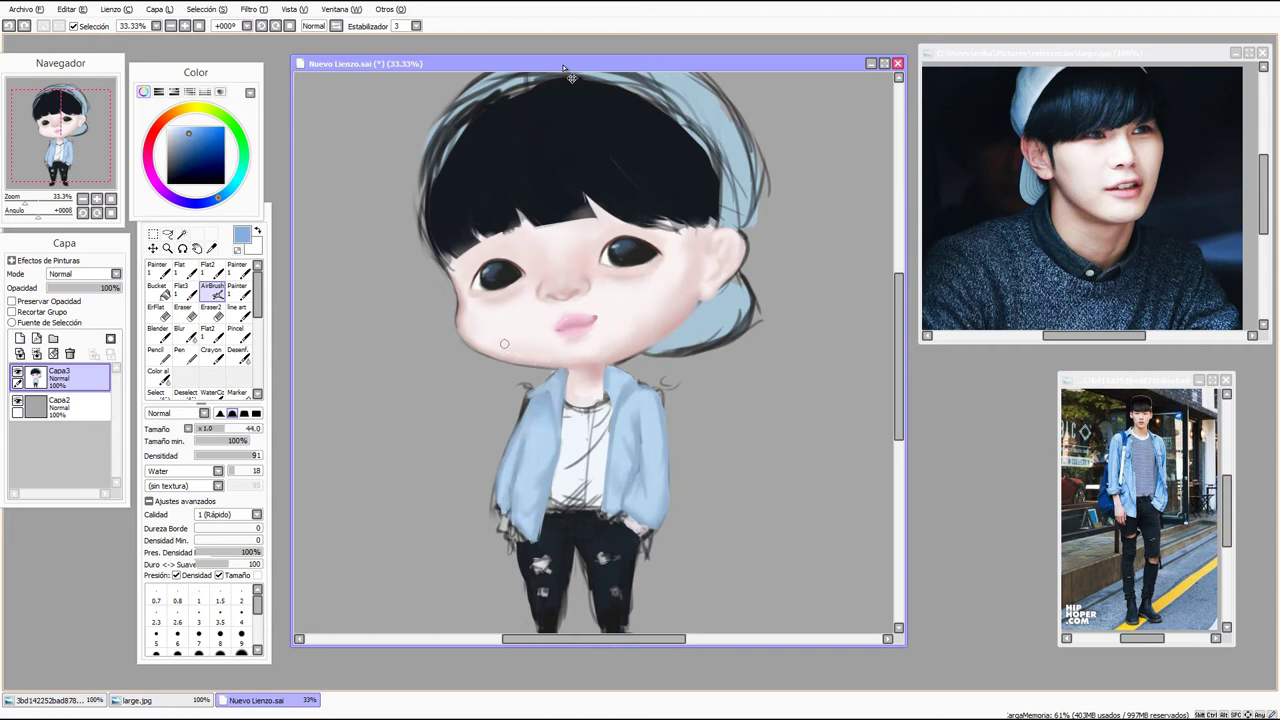
Shade the jacket's collar, front edges and sleeve folds with a medium blue and blend them into the lighter denim.
key("c")
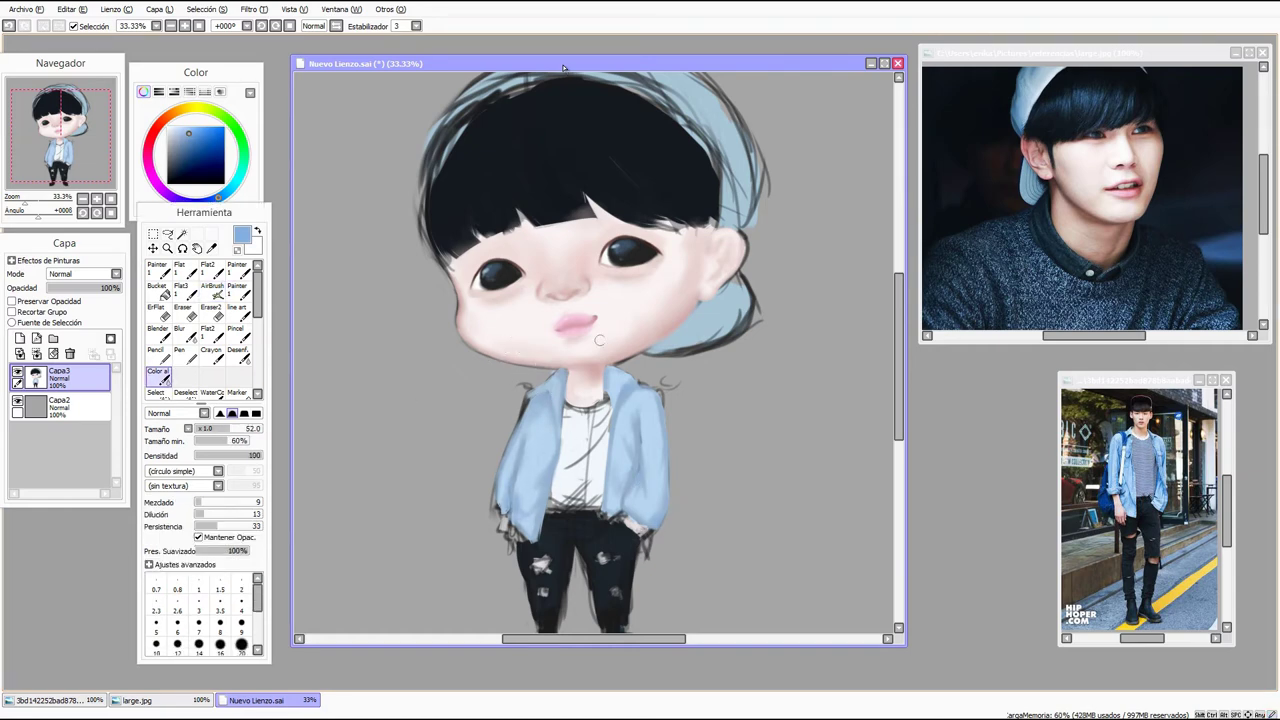
scroll(598, 340, "up", 1)
key("a")
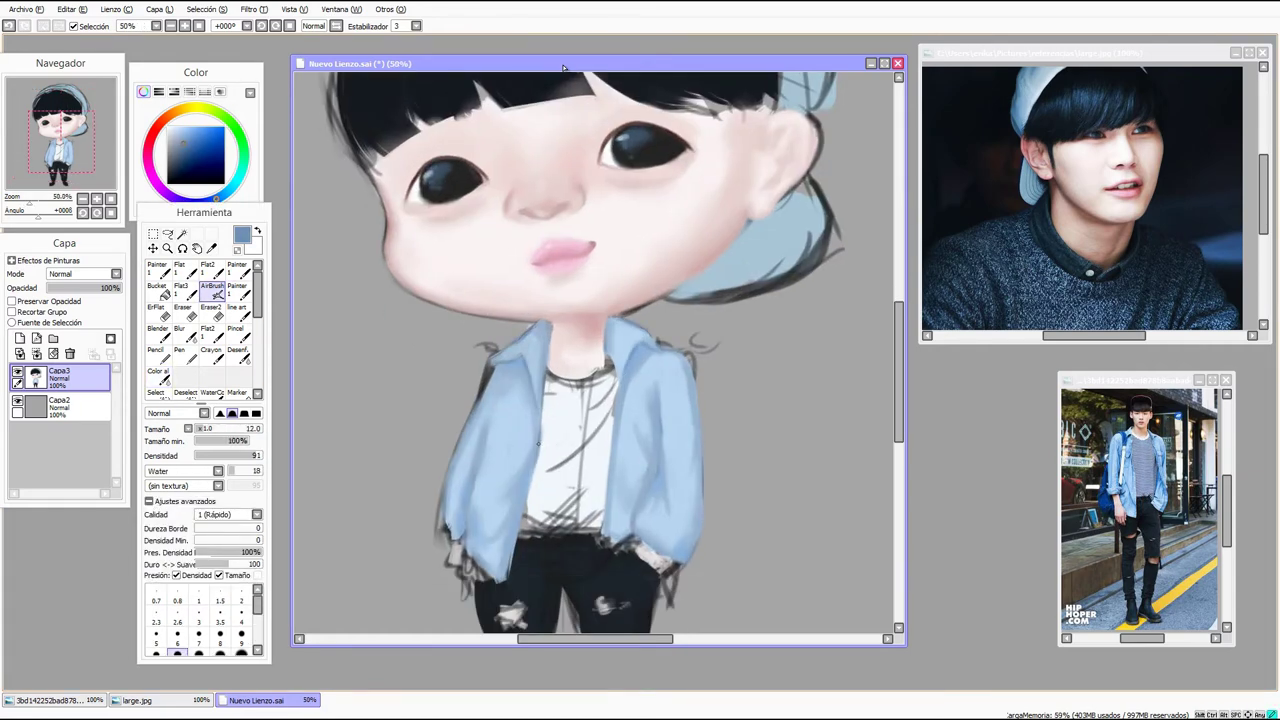
key("c")
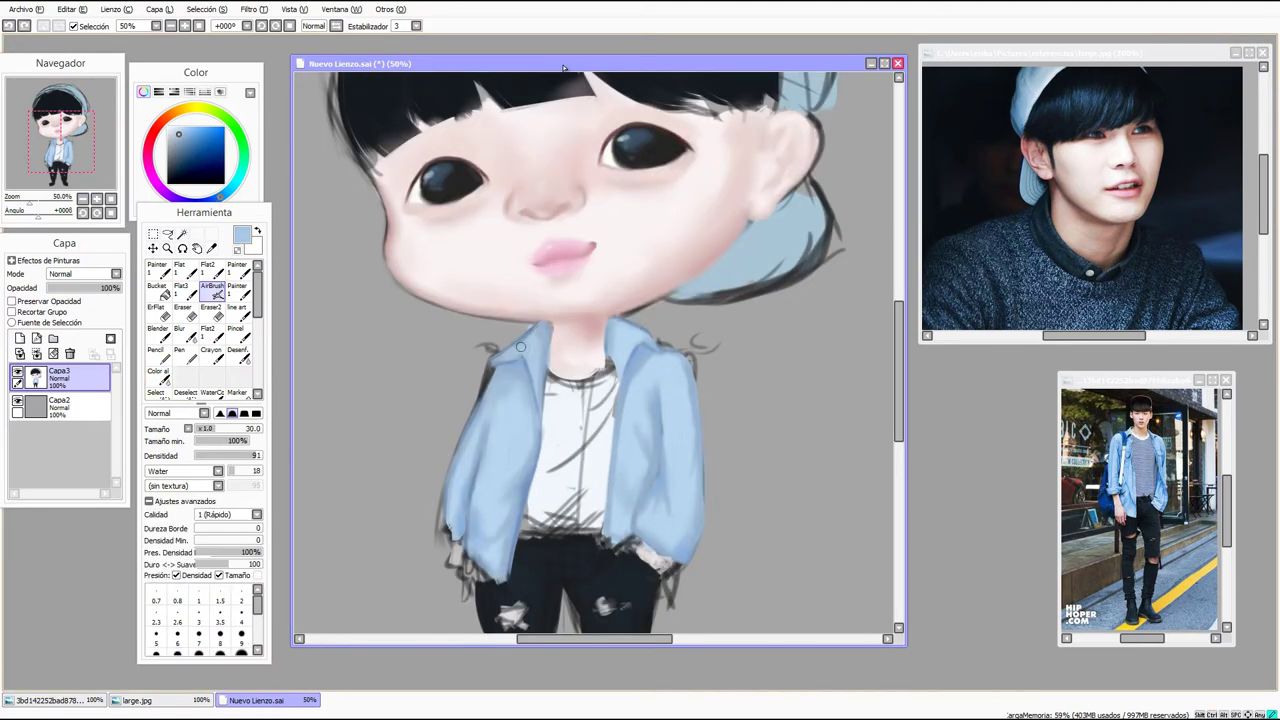
key("b")
key("a")
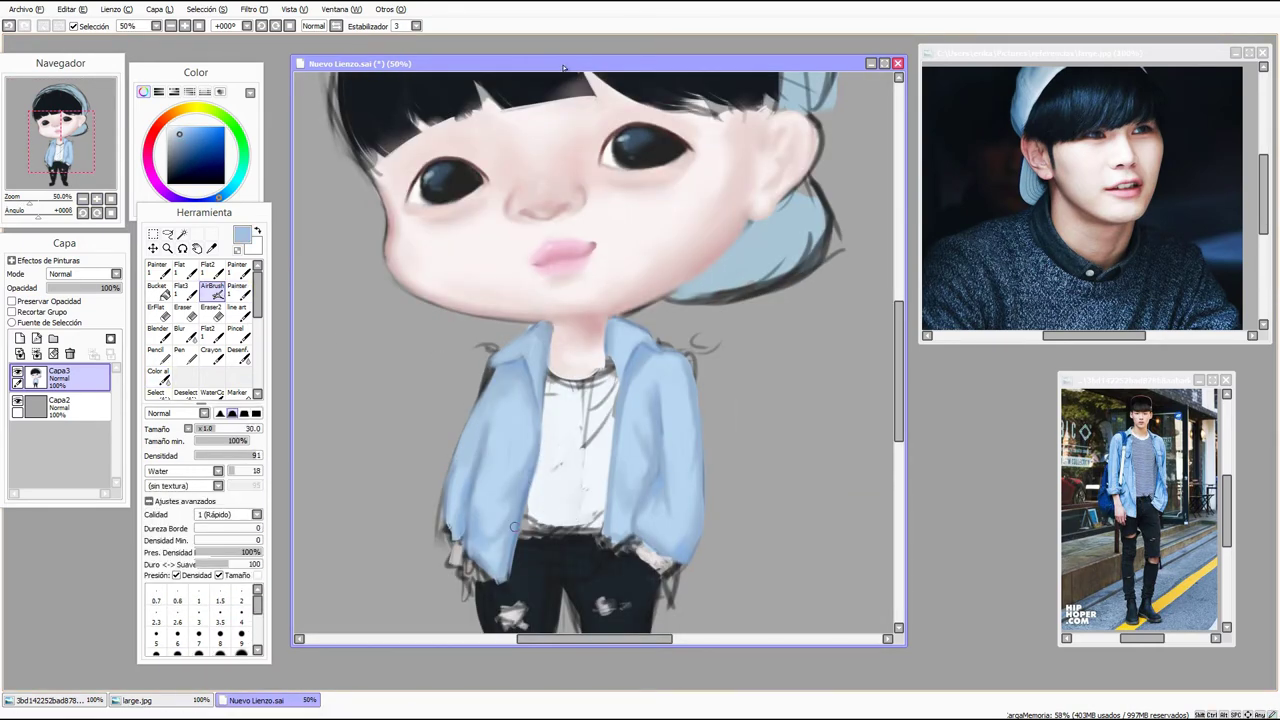
key("c")
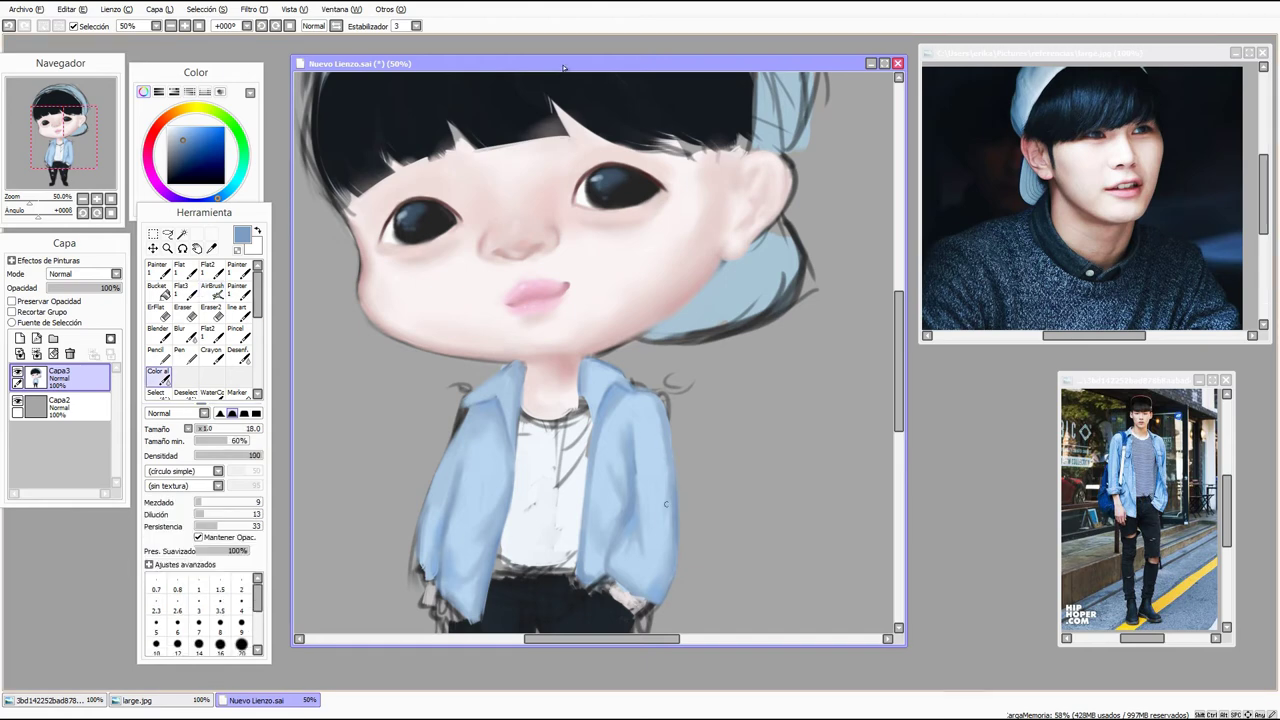
scroll(600, 399, "down", 1)
key("b")
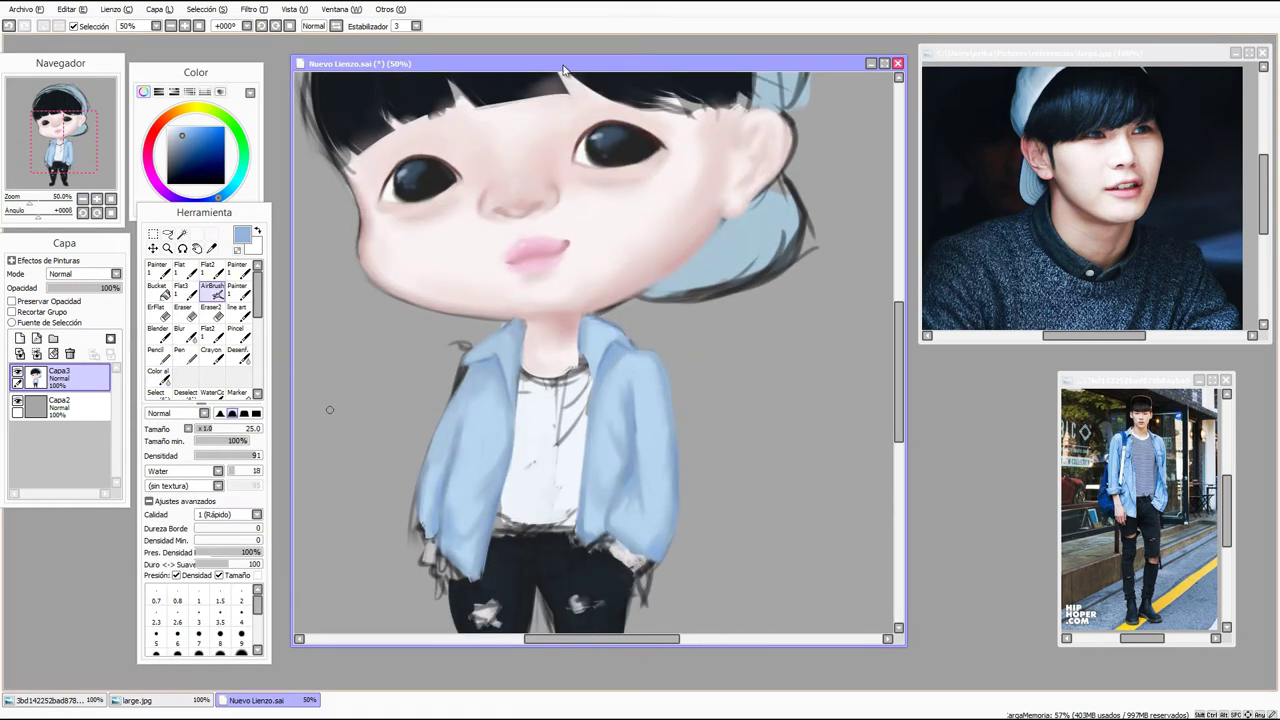
Paint over the sketch lines on the neckline and front of the T-shirt with clean off-white.
scroll(600, 350, "down", 1)
left_click_drag(557, 362, 570, 390)
left_click_drag(596, 330, 606, 354)
scroll(600, 350, "down", 1)
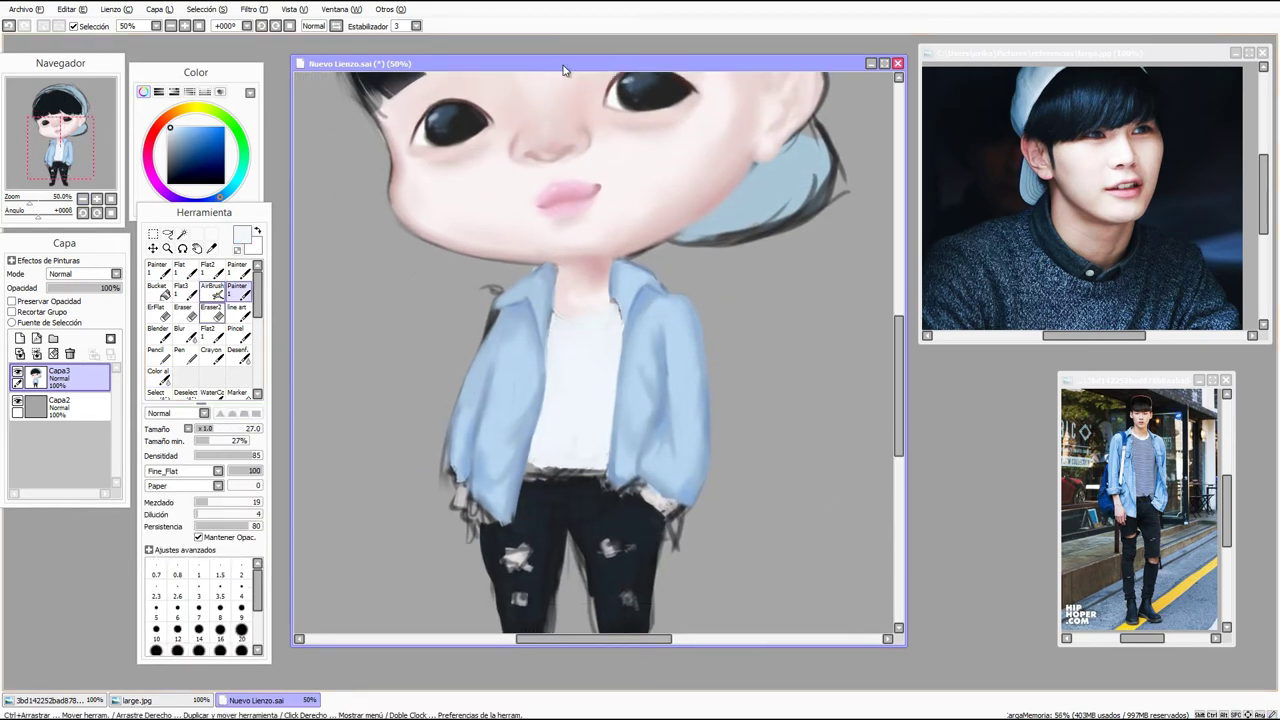
Add soft blue-grey fold shadows to the white T-shirt and blend them with a lighter tone.
key("a")
left_click_drag(554, 465, 600, 370)
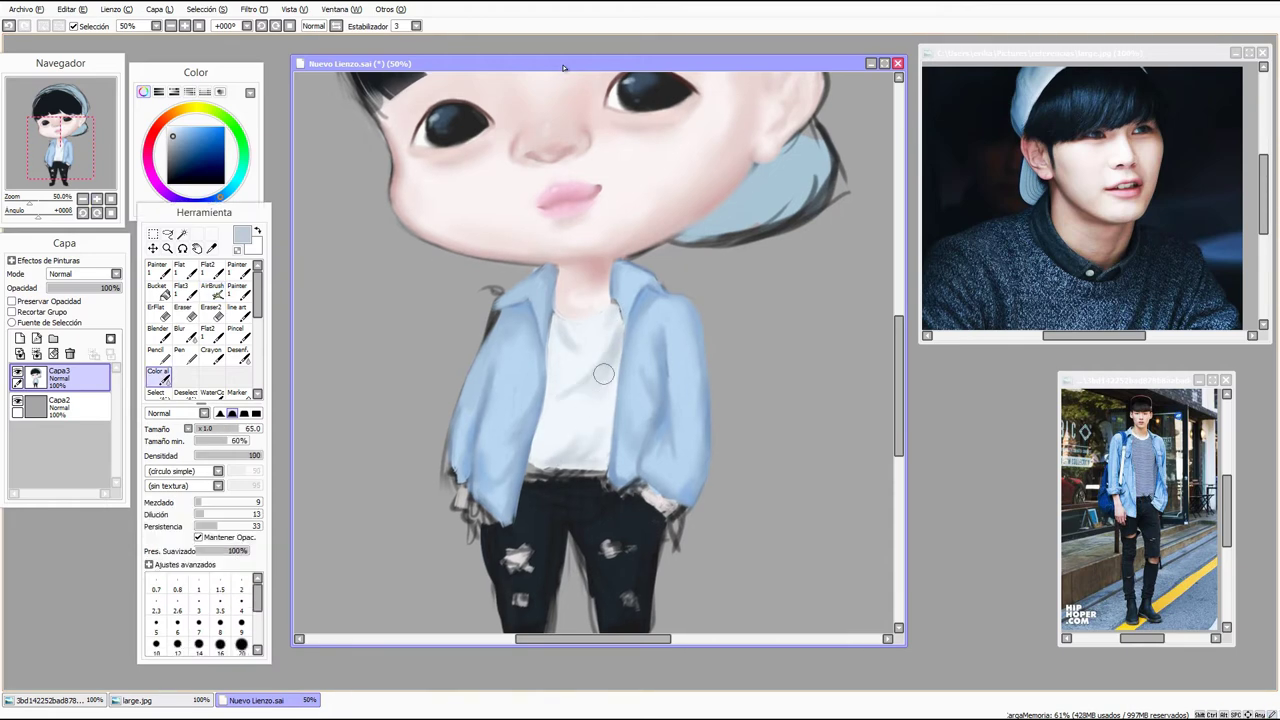
left_click(568, 348, "alt")
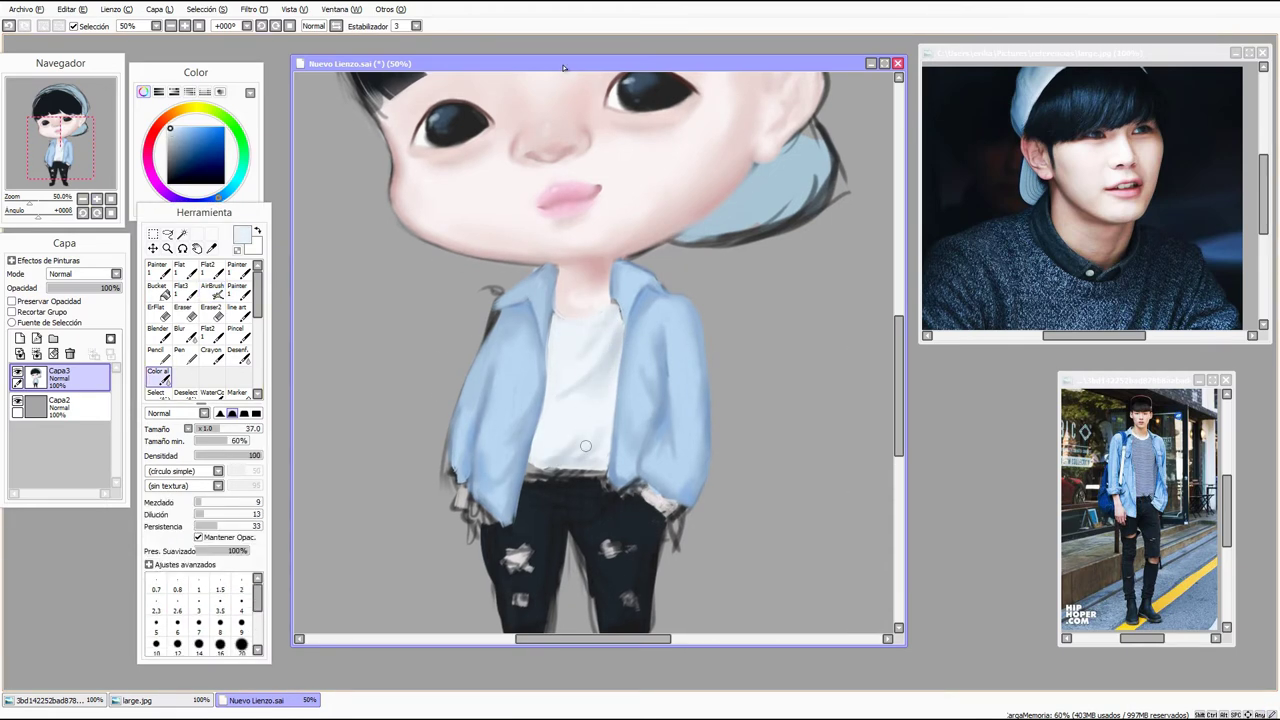
scroll(560, 390, "up", 1)
Repaint the hair in near-black and shape the fringe into pointed locks across the forehead and beside the ear.
scroll(548, 434, "down", 1)
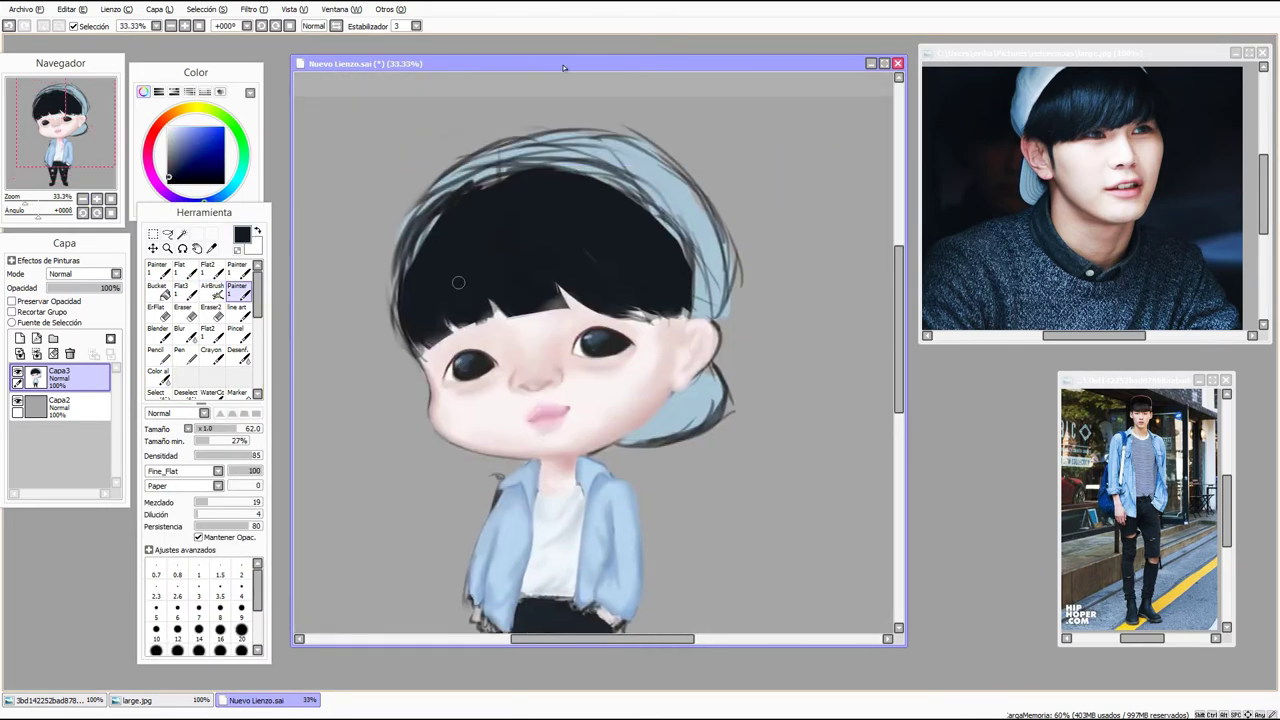
left_click(500, 340, "alt")
left_click(626, 362, "alt")
scroll(530, 344, "up", 1)
key("b")
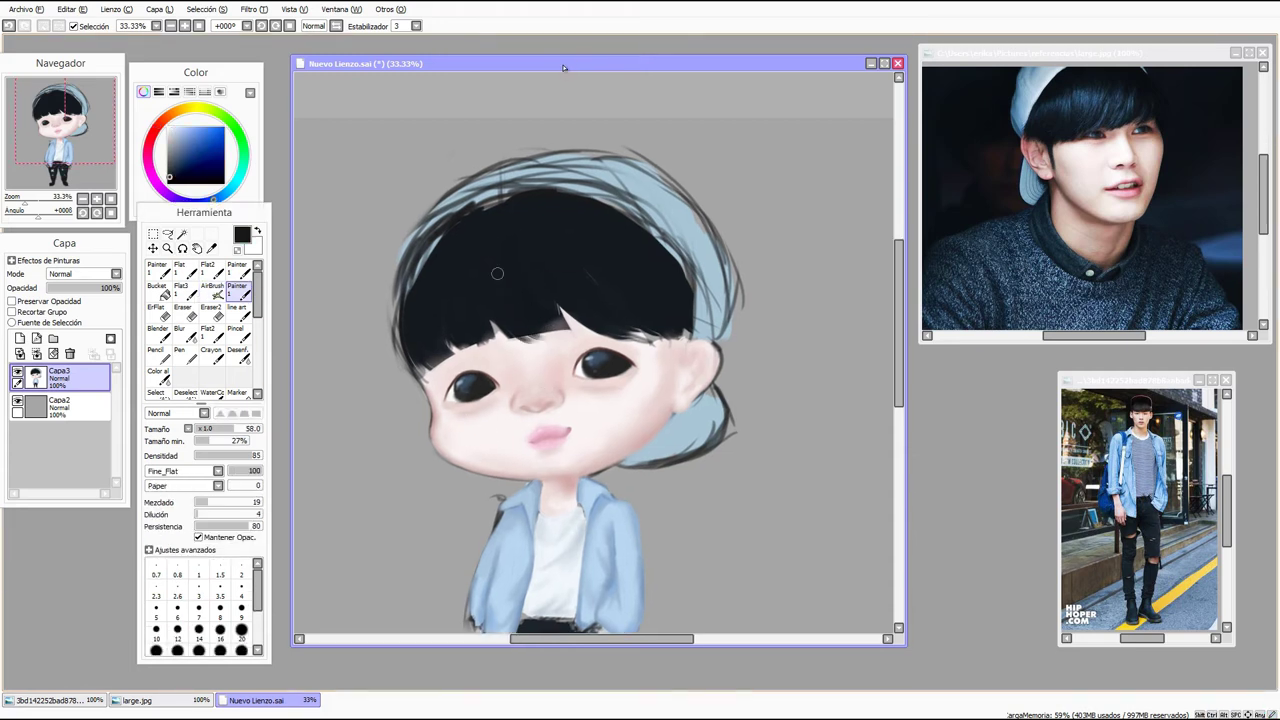
left_click_drag(668, 334, 658, 368)
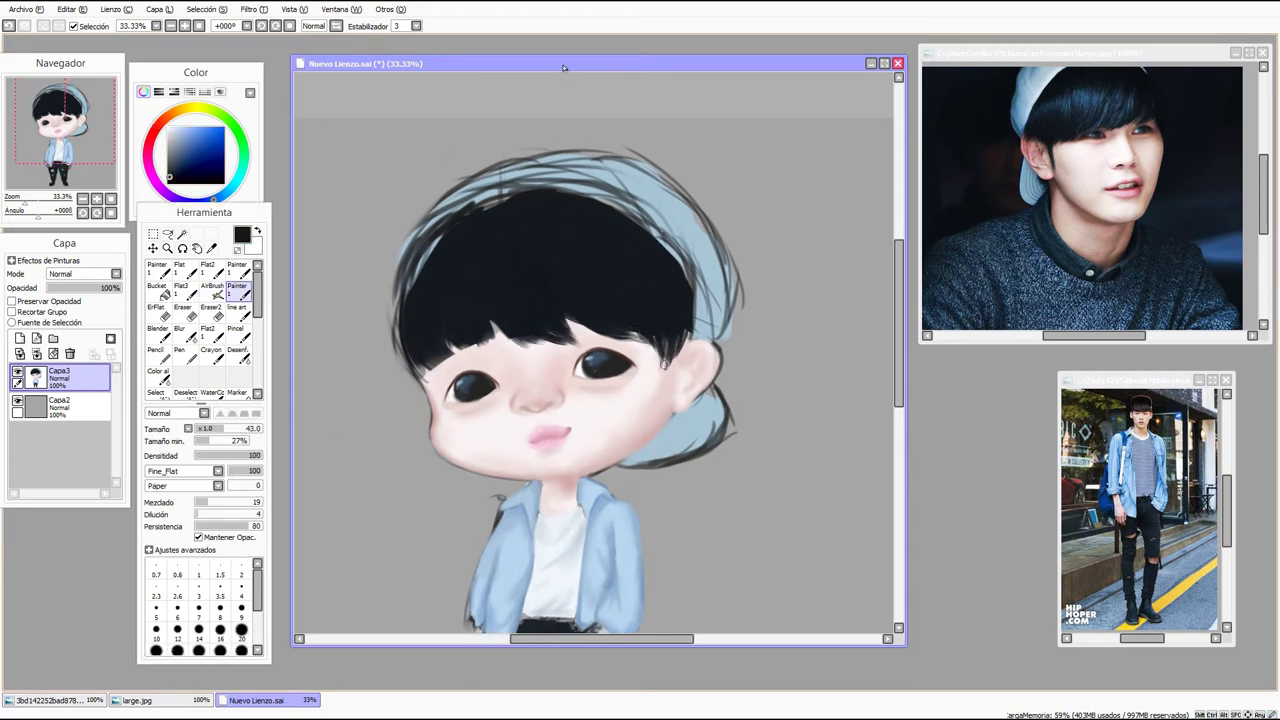
left_click_drag(522, 241, 537, 269)
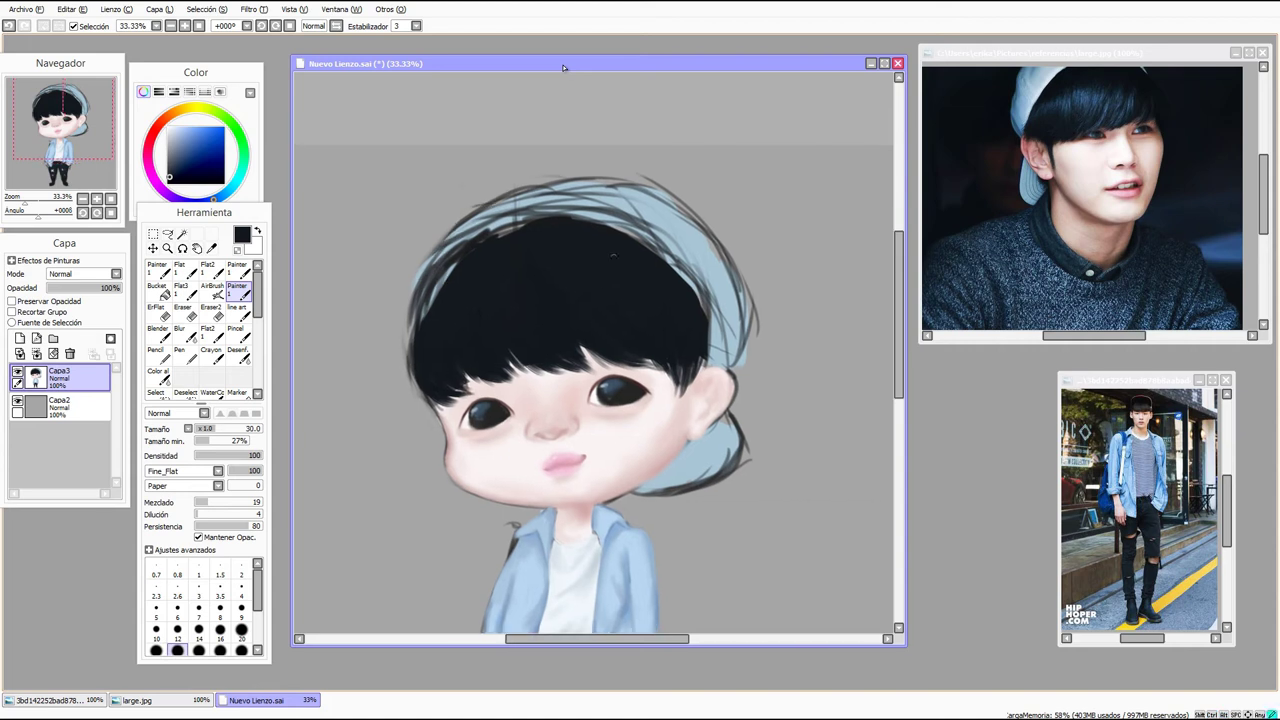
Paint fine black strands and thin dark blue-grey highlights running from the crown down to the fringe.
key("bracketleft")
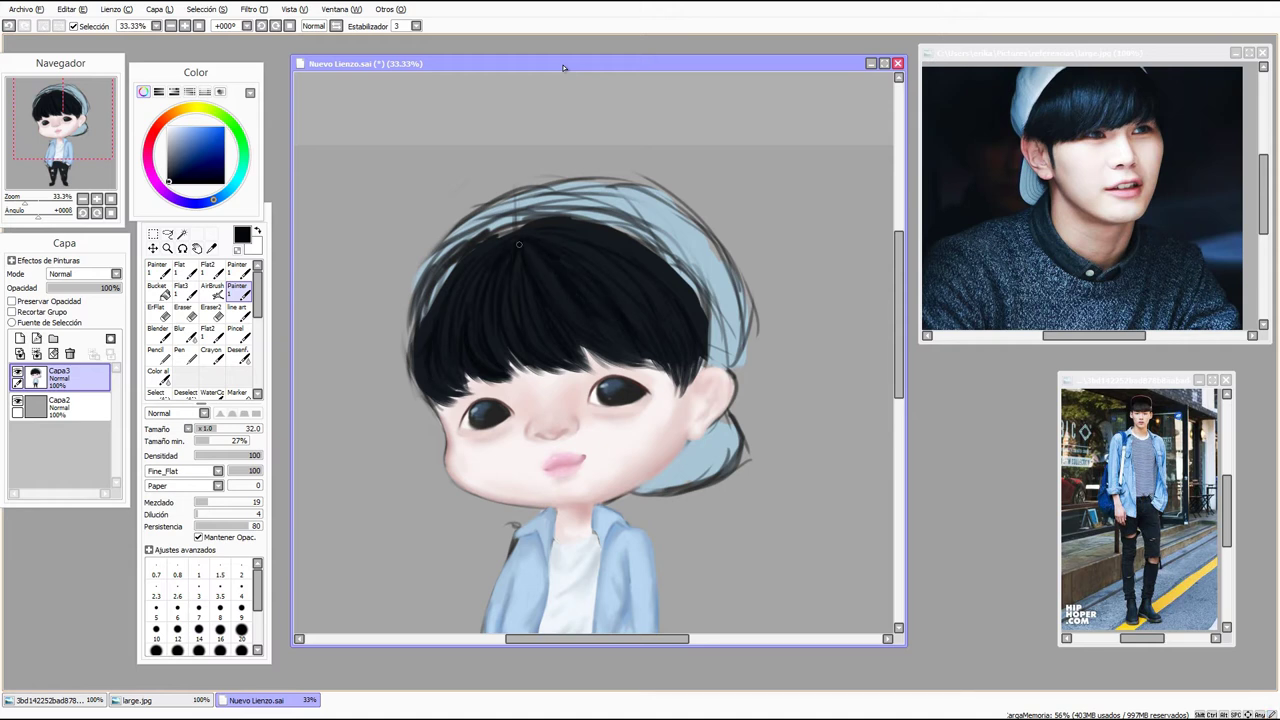
left_click_drag(622, 281, 626, 216)
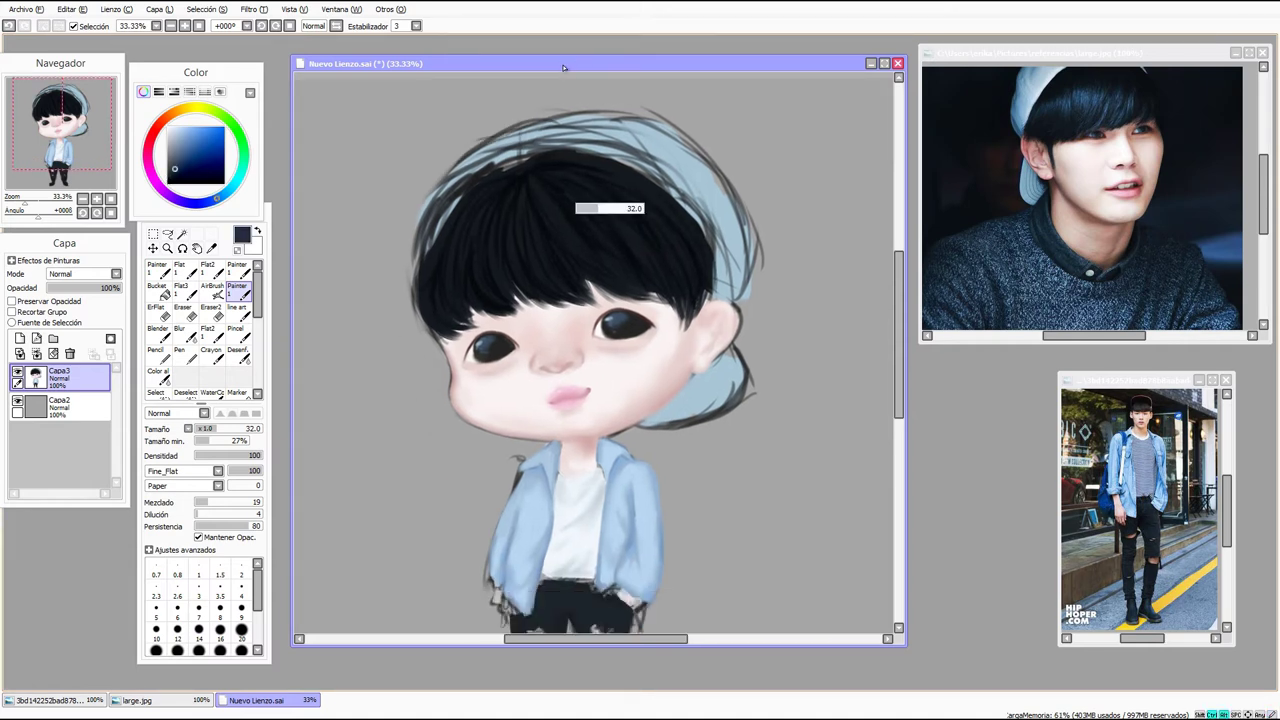
key("bracketleft")
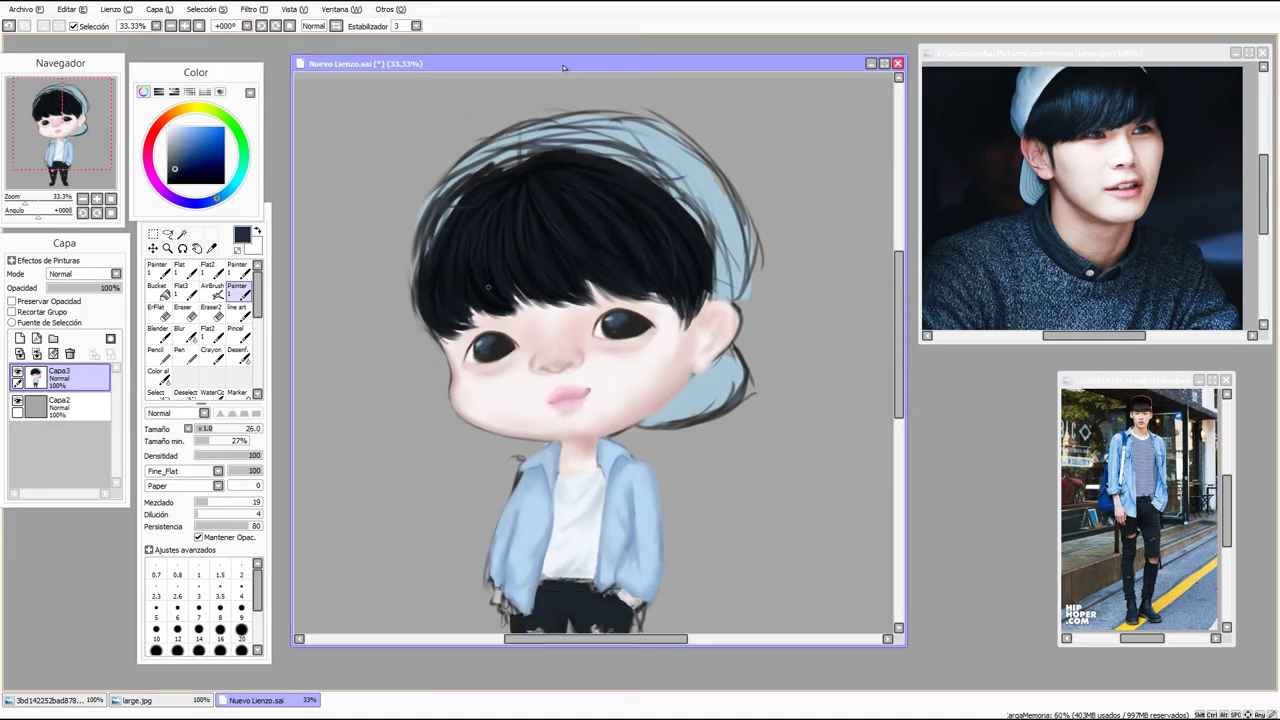
key("bracketleft")
key("bracketleft")
key("bracketleft")
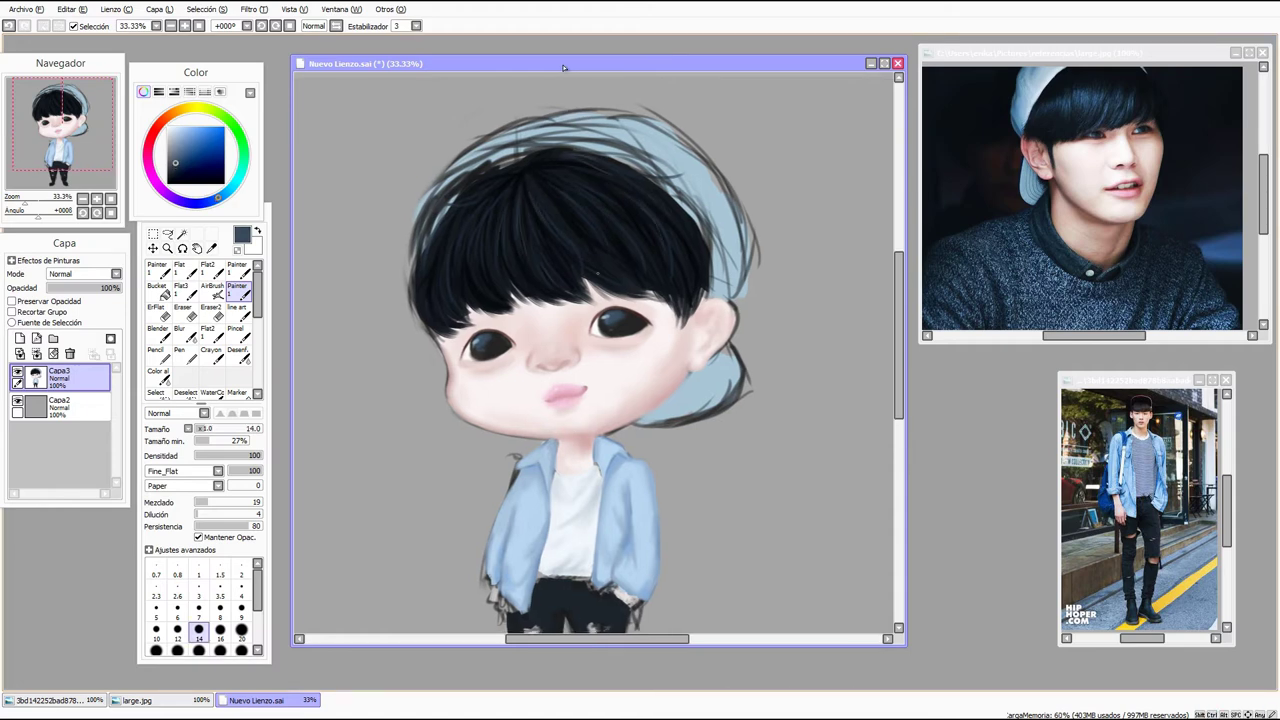
Paint the cap in flat light blue around the hair, covering the rough sketch lines inside it.
key("bracketright")
key("bracketright")
key("bracketright")
key("bracketright")
key("bracketright")
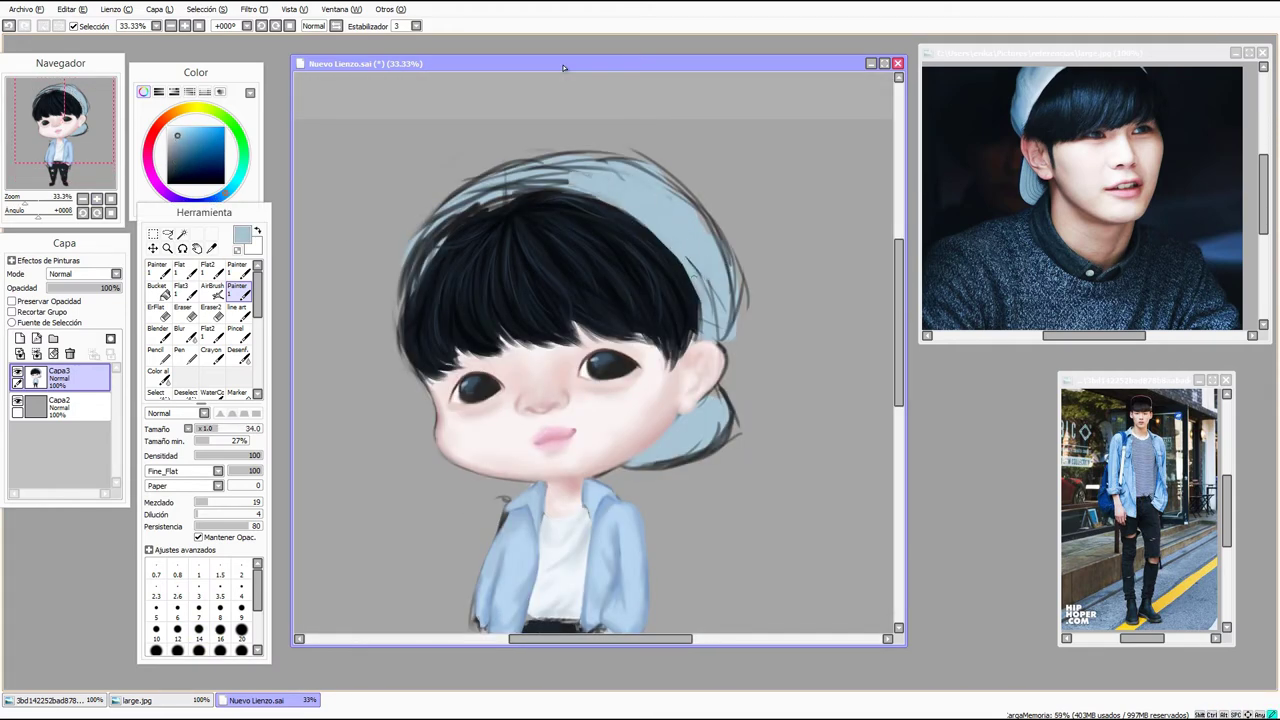
key("bracketright")
key("bracketright")
left_click_drag(700, 270, 706, 334)
left_click_drag(706, 200, 714, 340)
key("h")
key("h")
mouse_move(405, 295)
left_mouse_down()
mouse_move(451, 221)
mouse_move(600, 162)
mouse_move(660, 160)
left_mouse_up()
Erase the stray sketch lines outside the cap's outer edge, mirroring the view to check the shape.
key("e")
key("h")
left_click_drag(780, 160, 600, 290)
key("h")
left_click_drag(470, 180, 400, 267)
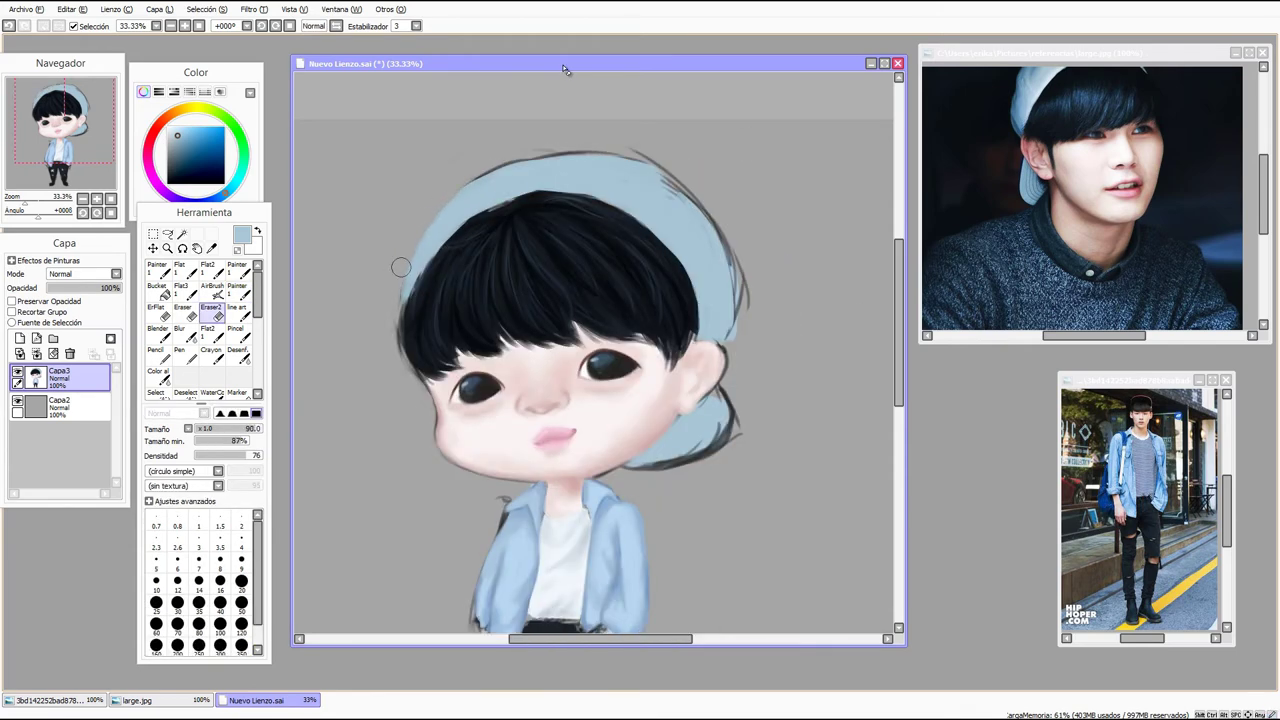
Shade the cap and its rear brim with a darker greyish blue using the AirBrush, deepening the area along the hair.
left_click(212, 290)
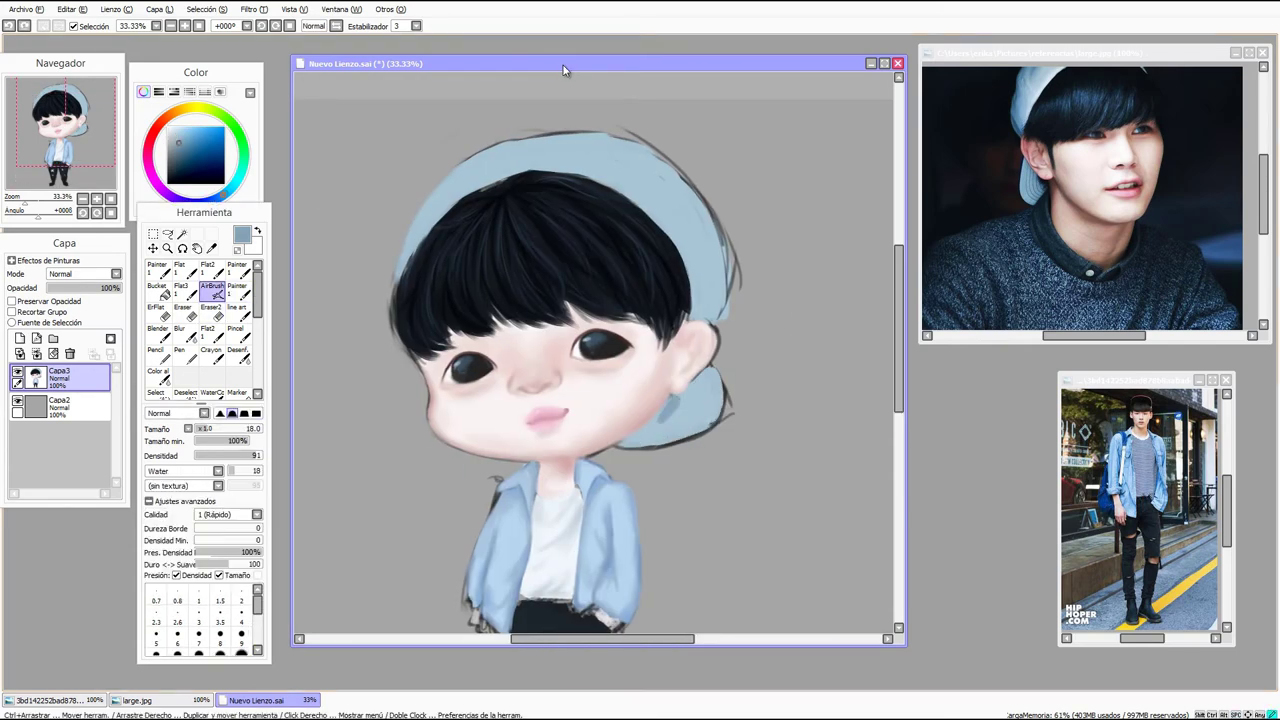
left_click_drag(630, 440, 705, 380)
left_click_drag(700, 320, 715, 250)
mouse_move(420, 195)
left_mouse_down()
mouse_move(415, 265)
mouse_move(575, 170)
left_mouse_up()
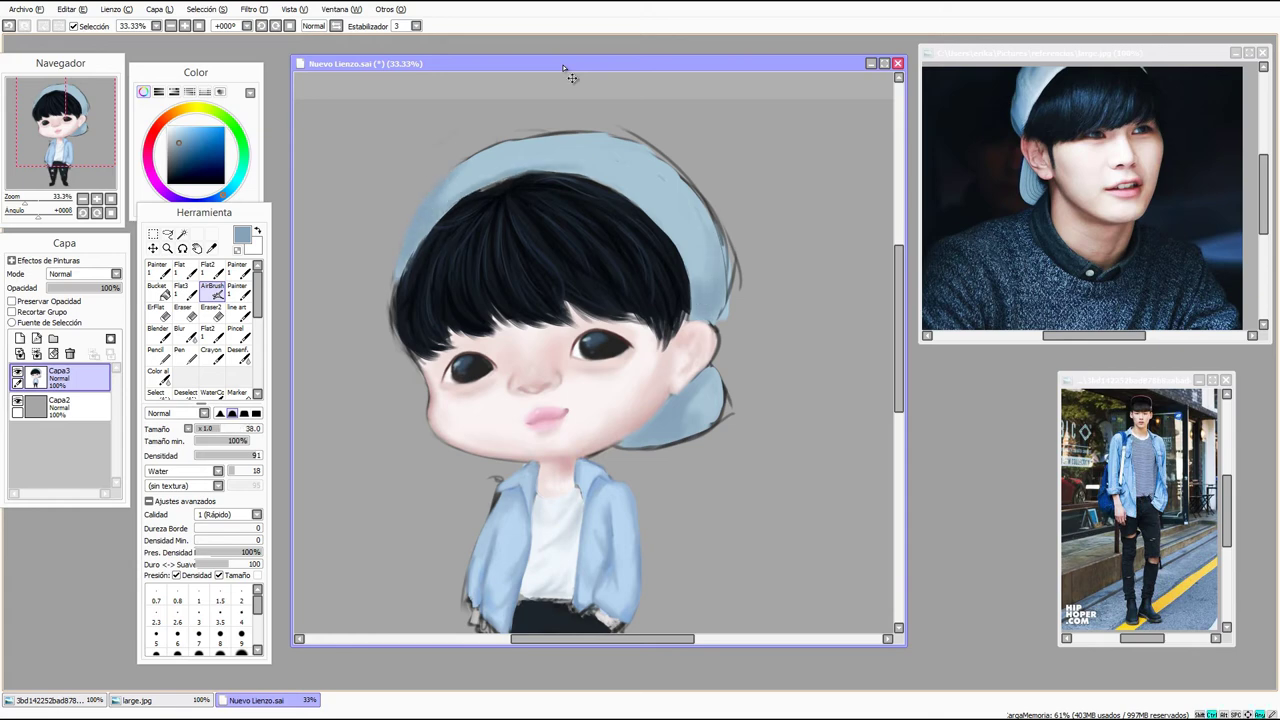
key("h")
mouse_move(475, 250)
left_mouse_down()
mouse_move(550, 150)
mouse_move(720, 140)
left_mouse_up()
key("h")
left_click_drag(625, 430, 645, 445)
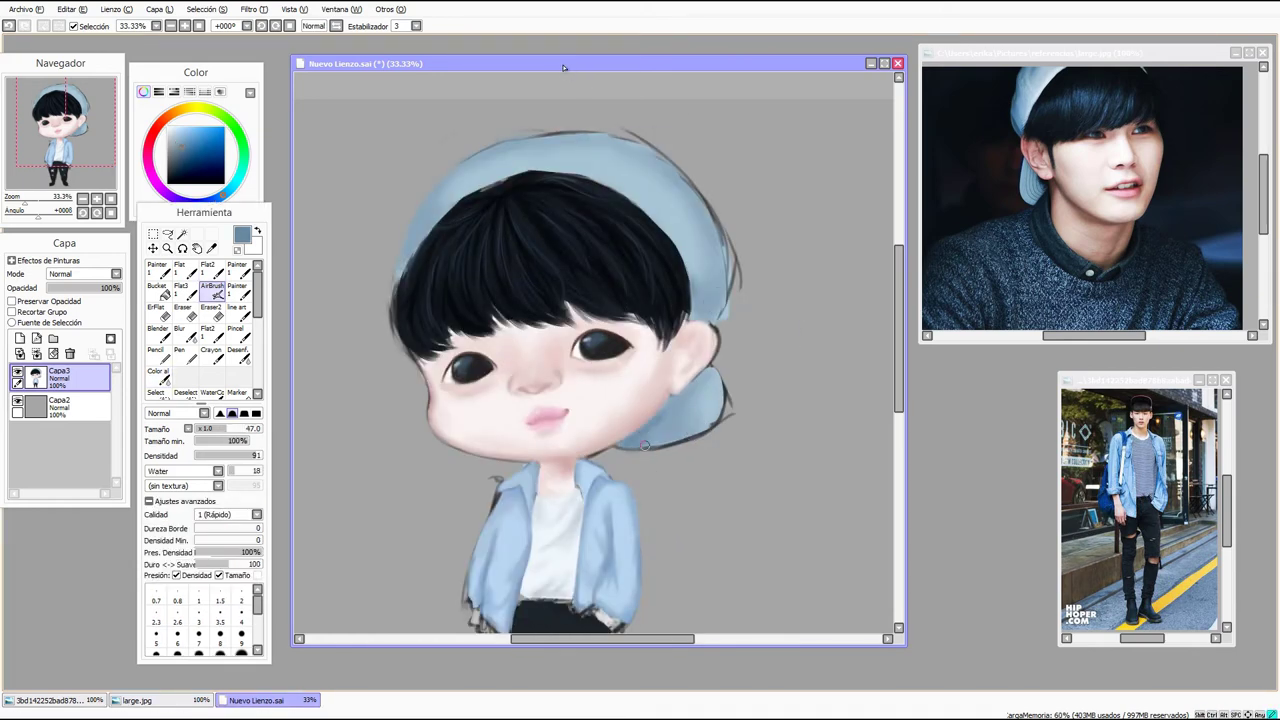
mouse_move(400, 282)
left_mouse_down()
mouse_move(465, 160)
mouse_move(589, 173)
left_mouse_up()
Lighten the cap with a pale blue and erase the leftover outlines around its edge and brim.
left_click(600, 150, "alt")
key("e")
left_click_drag(728, 430, 712, 376)
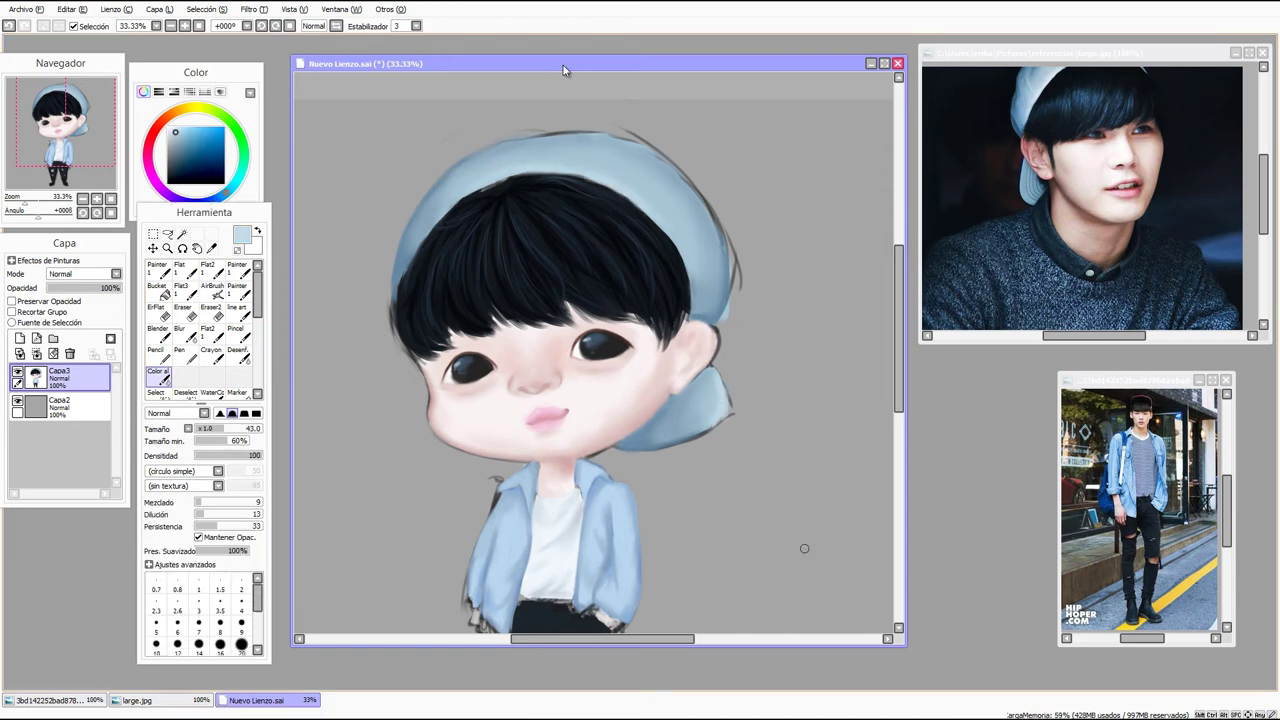
left_click_drag(740, 260, 731, 323)
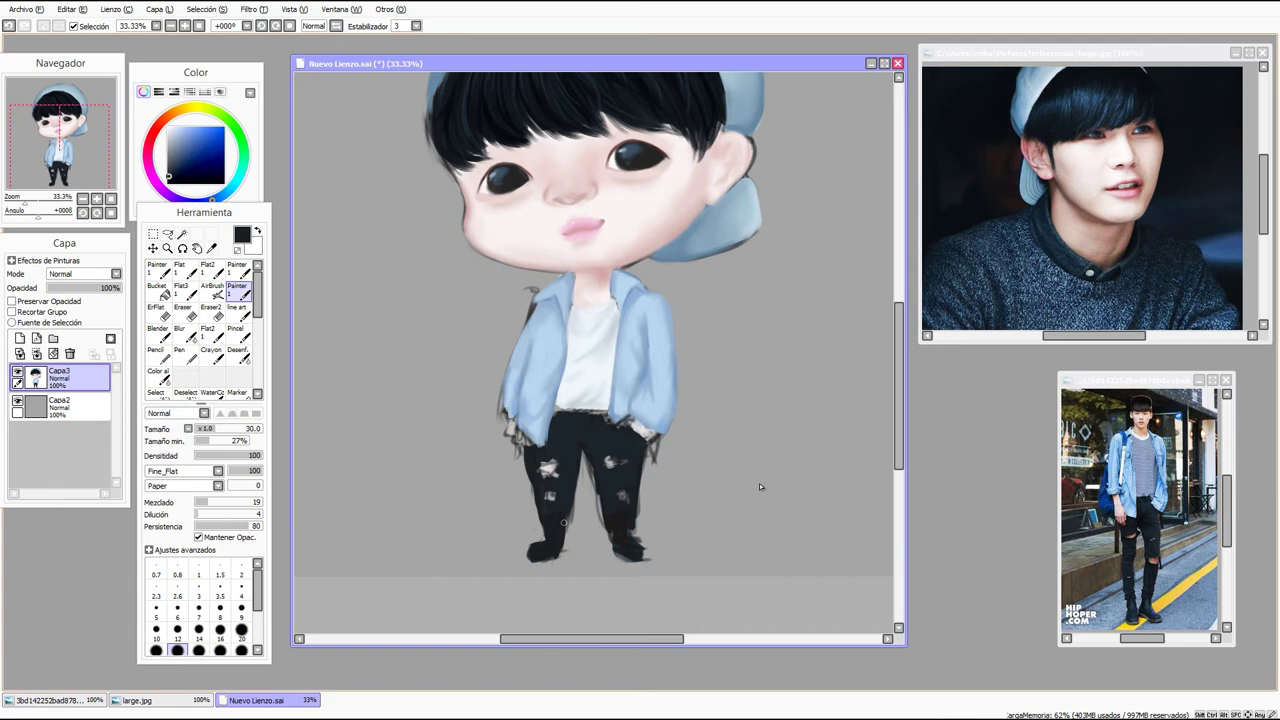
Paint both shoes as solid black rounded shapes at the ends of the trouser legs.
left_click_drag(562, 534, 562, 558)
left_click_drag(638, 536, 614, 565)
left_click_drag(544, 540, 528, 556)
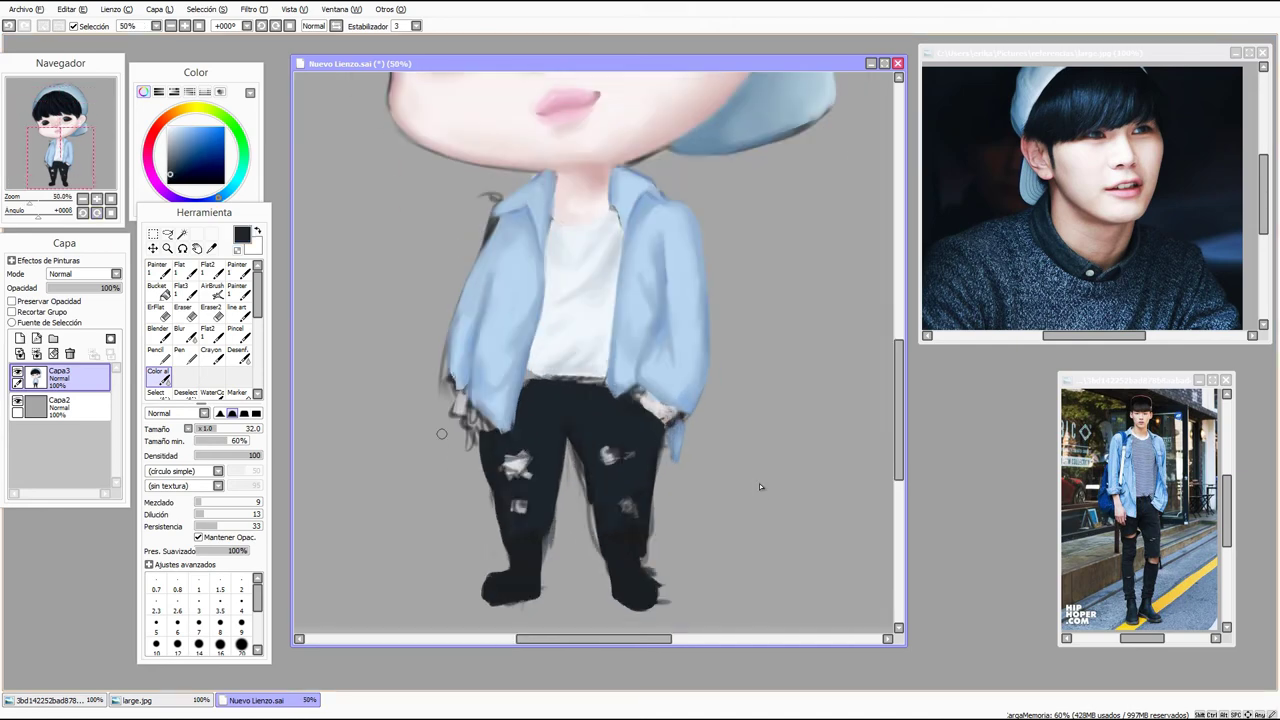
Paint darker shadows and folds on the black trousers around the hips, inner thighs and legs.
left_click(237, 290)
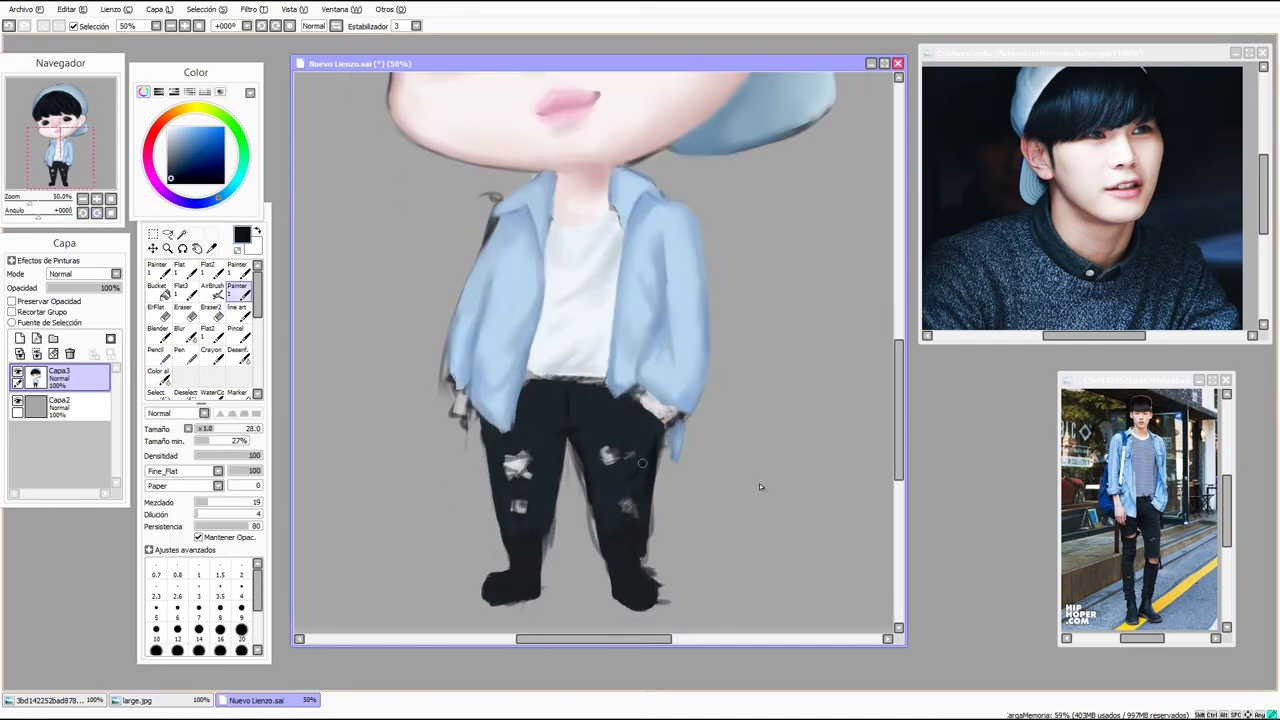
key("bracketright")
key("bracketright")
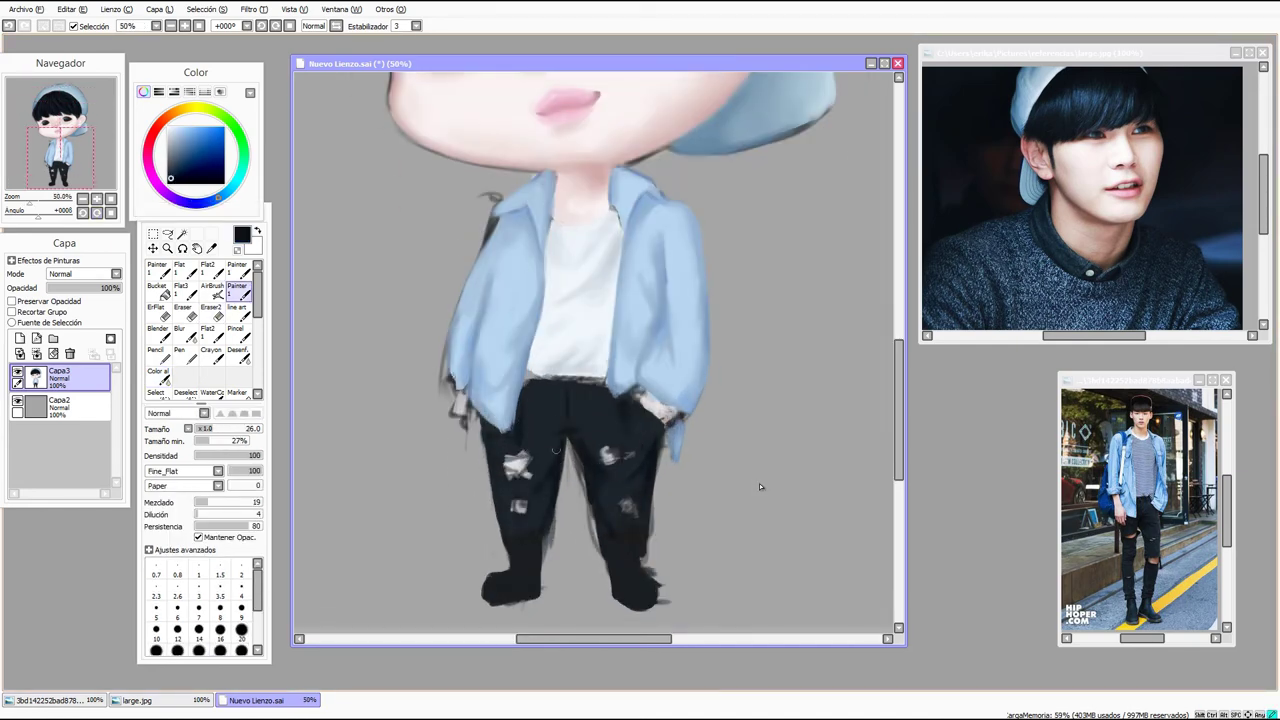
key("v")
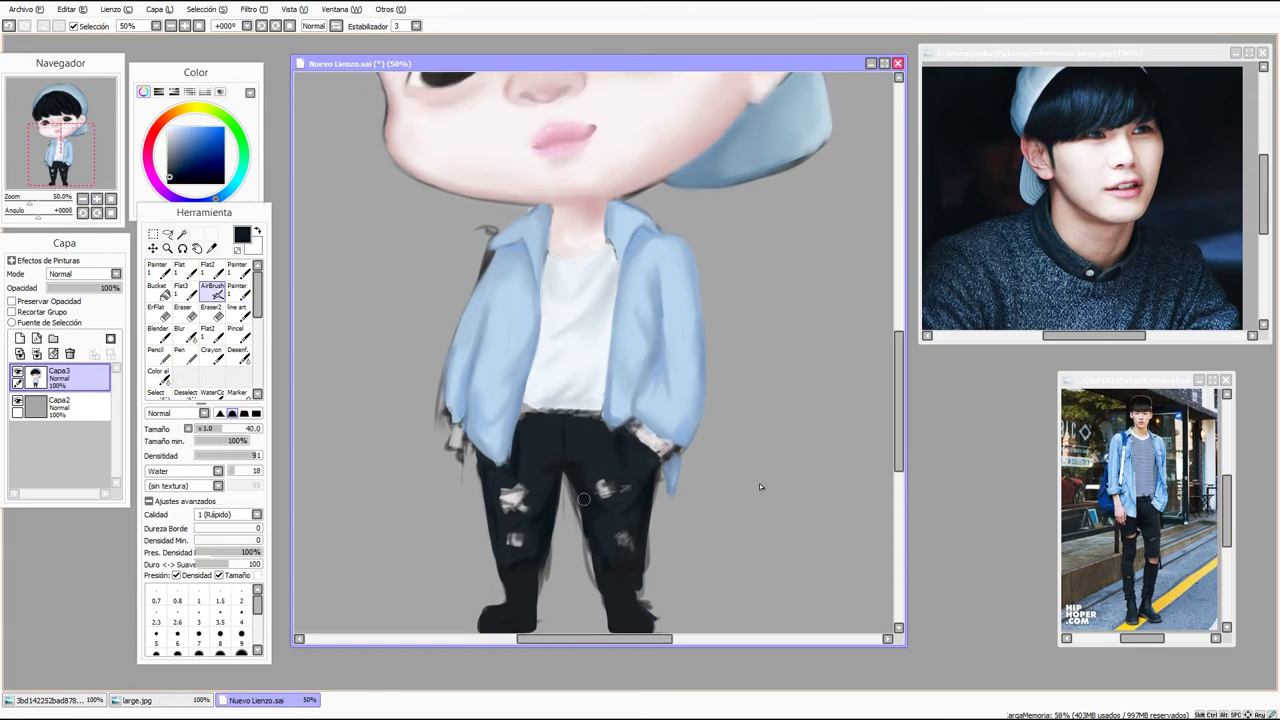
Fill the four rips on the trouser legs with white and reduce the Painter brush to size 8 with a near-black colour.
left_click(559, 473, "alt")
key("bracketleft")
key("bracketleft")
key("bracketleft")
key("bracketleft")
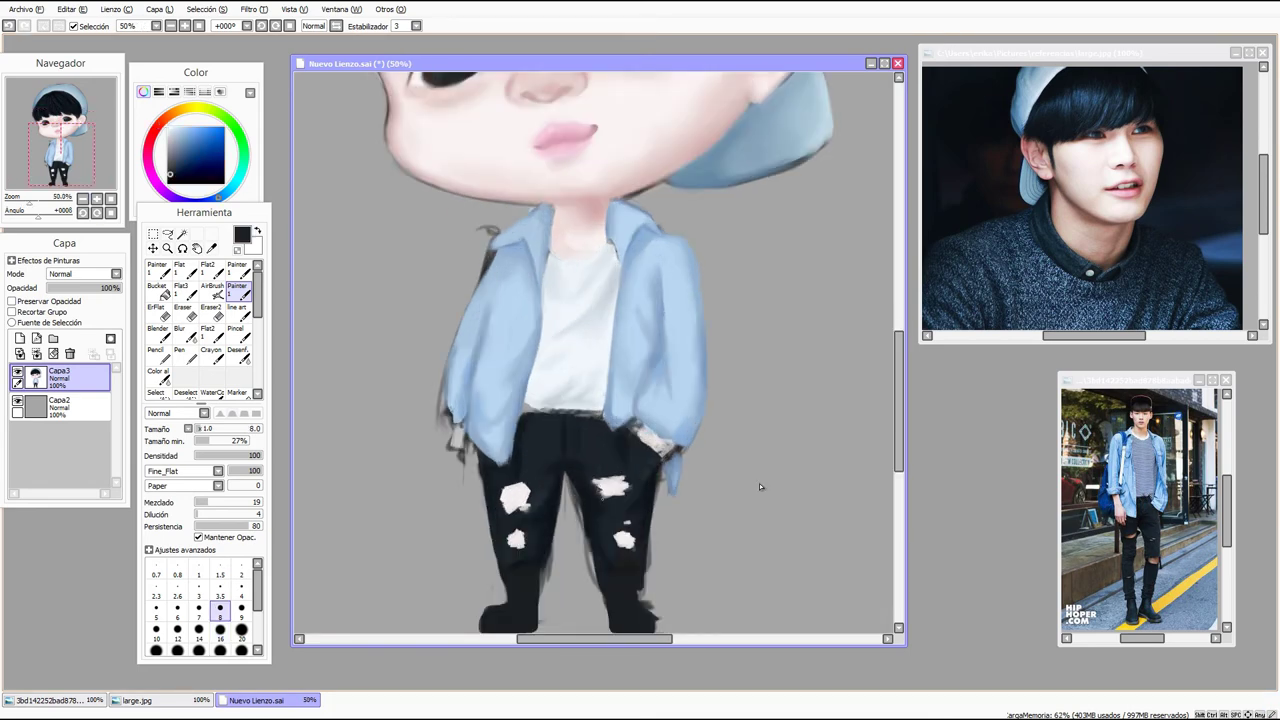
Tint the trouser rips and the hand in the pocket with pale skin pink using the Painter brush and AirBrush.
key("v")
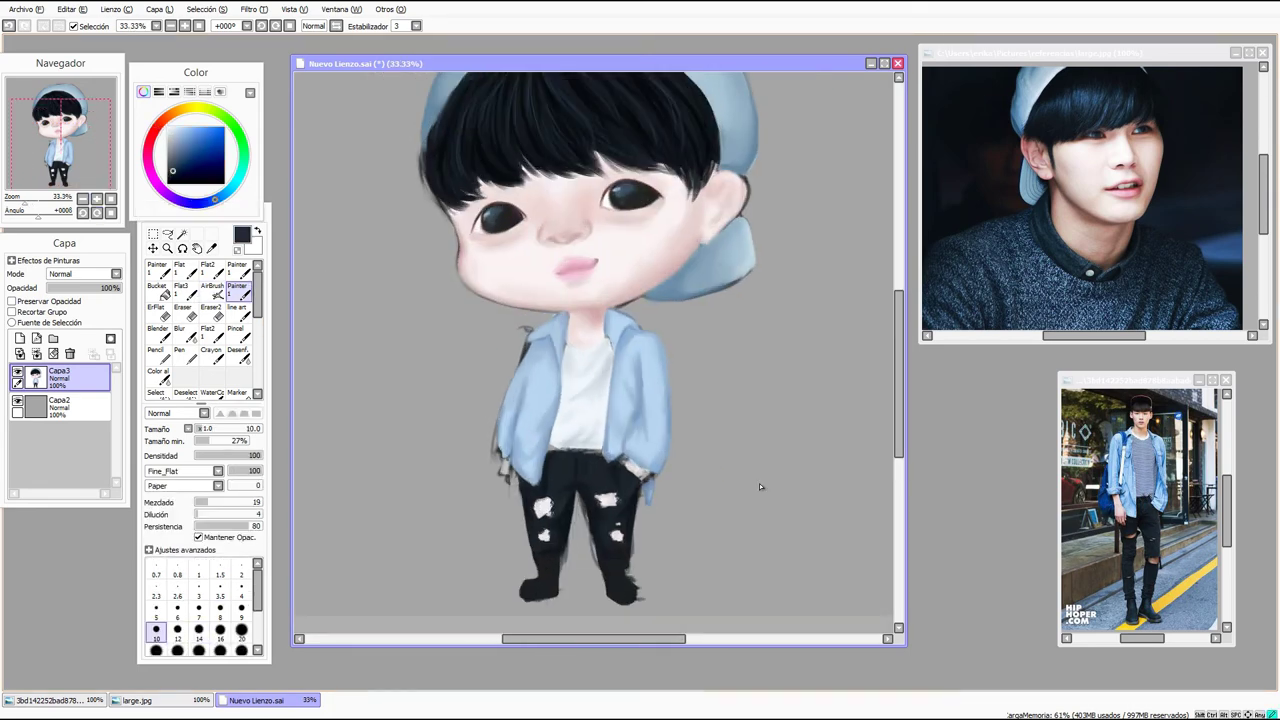
key("v")
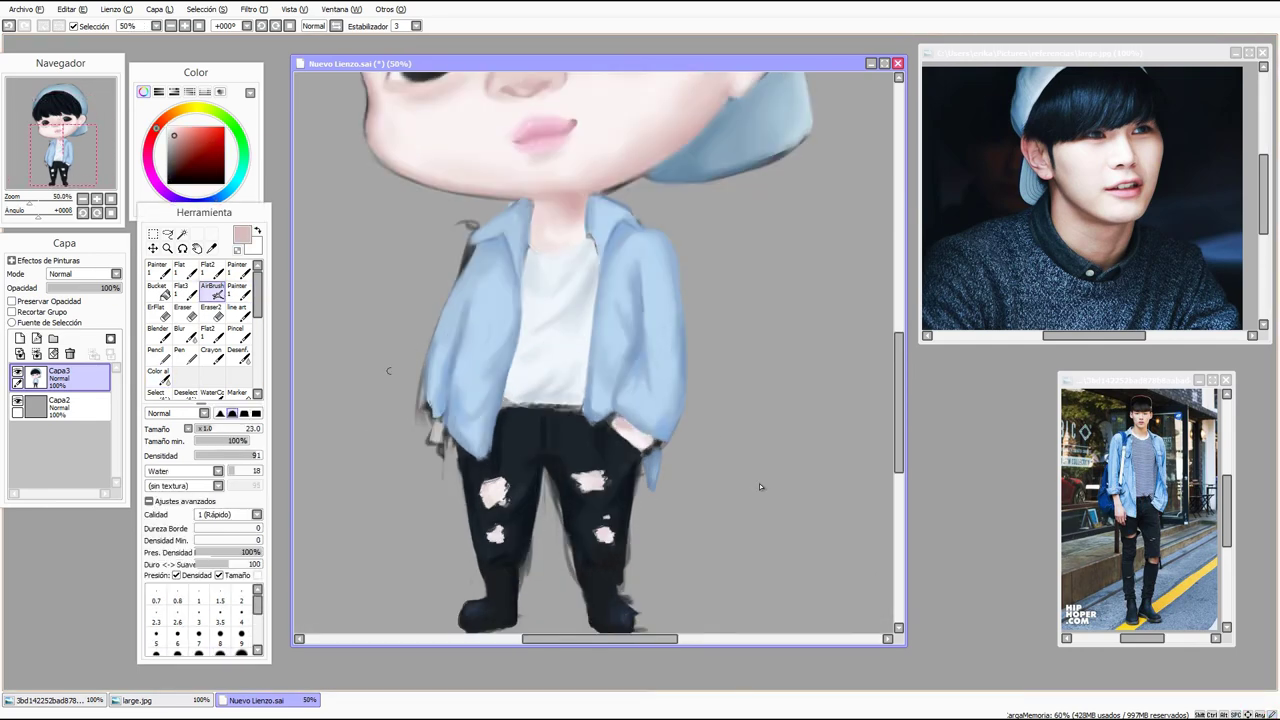
Erase the leftover sketch lines around the jacket sleeve, hands, trouser legs and shoes with Eraser2 to leave clean edges.
key("e")
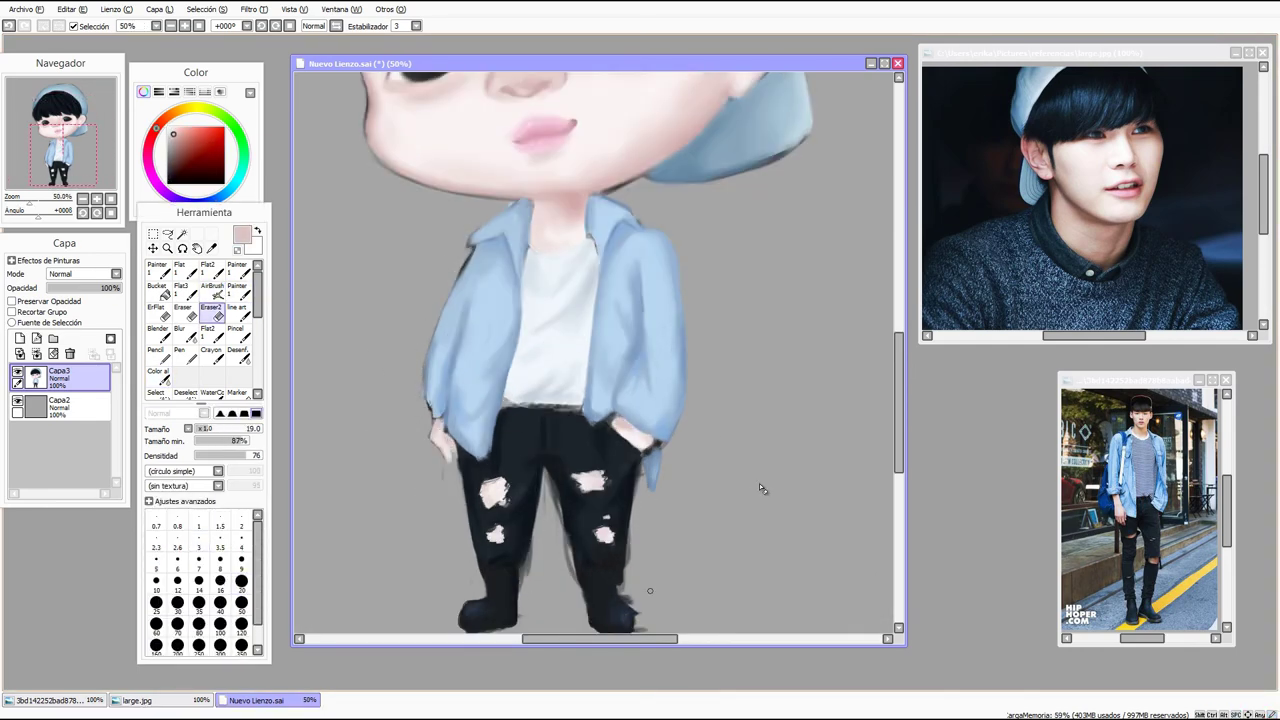
scroll(759, 483, "down", 2)
mouse_move(635, 540)
left_mouse_down()
mouse_move(620, 480)
mouse_move(554, 436)
left_mouse_up()
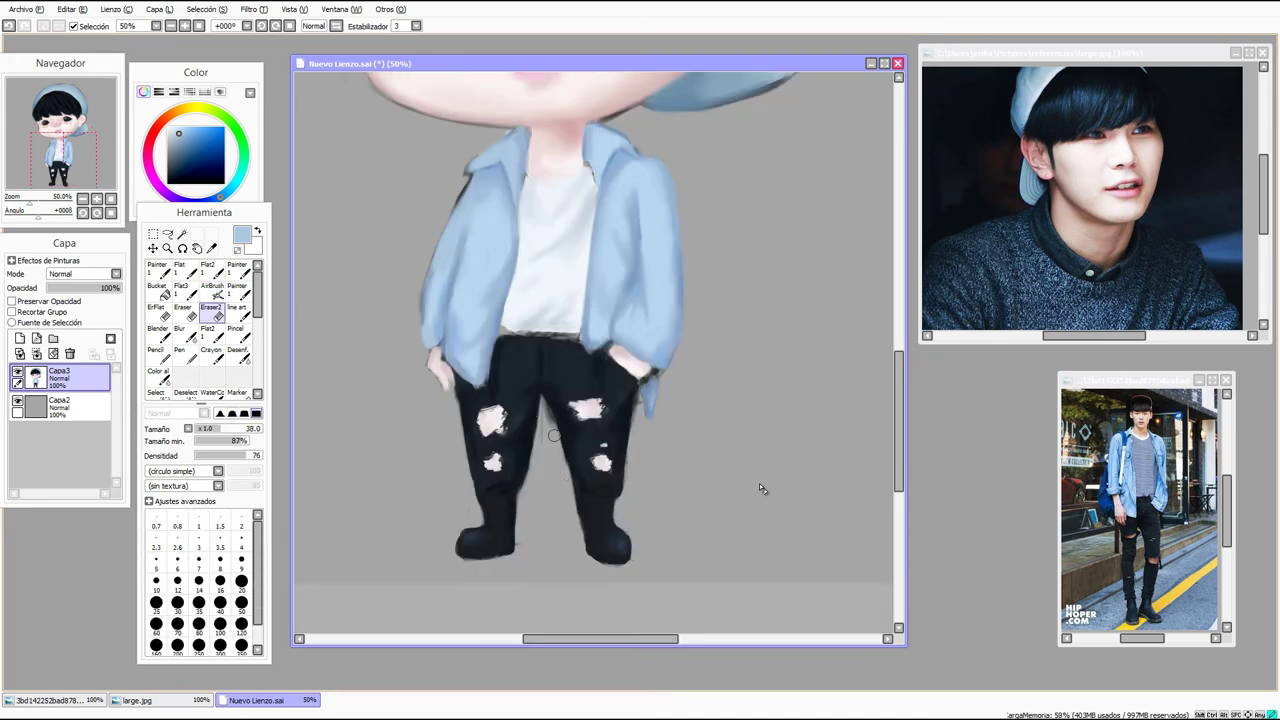
scroll(759, 483, "up", 3)
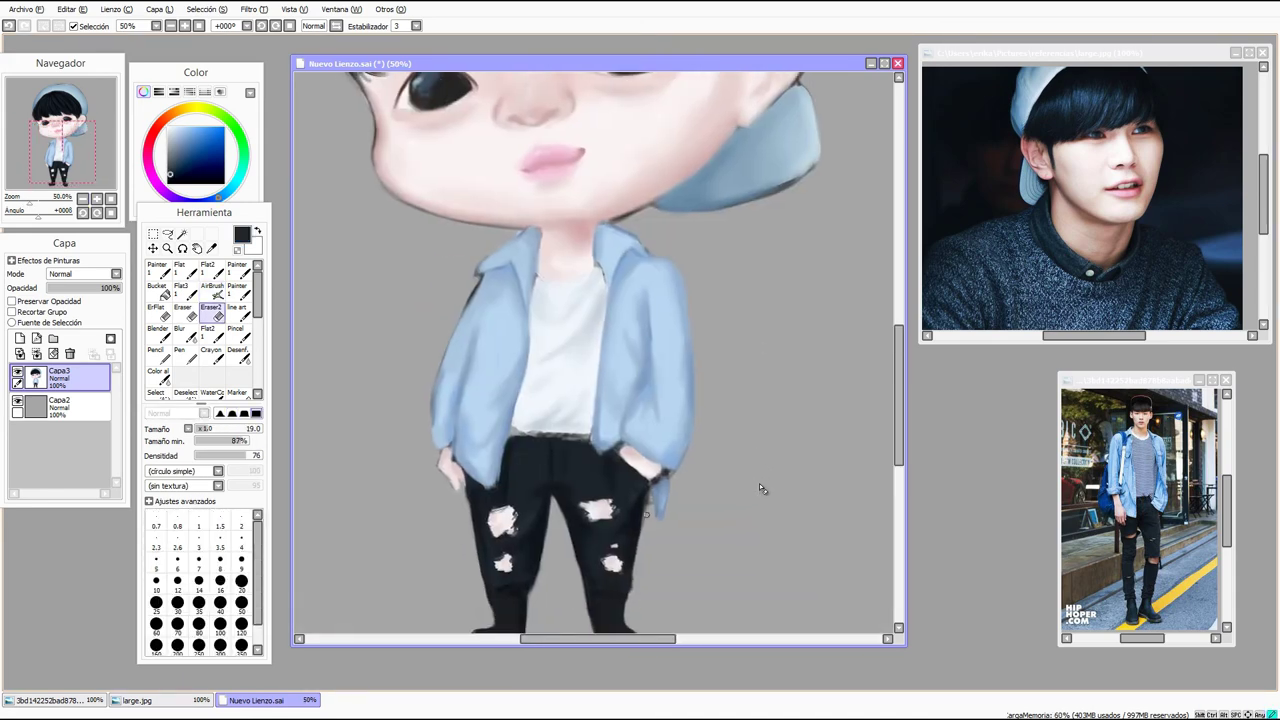
Touch up the black hair with the dark Painter brush and erase the stray outlines around the cap in mirrored view.
scroll(759, 483, "up", 8)
key("b")
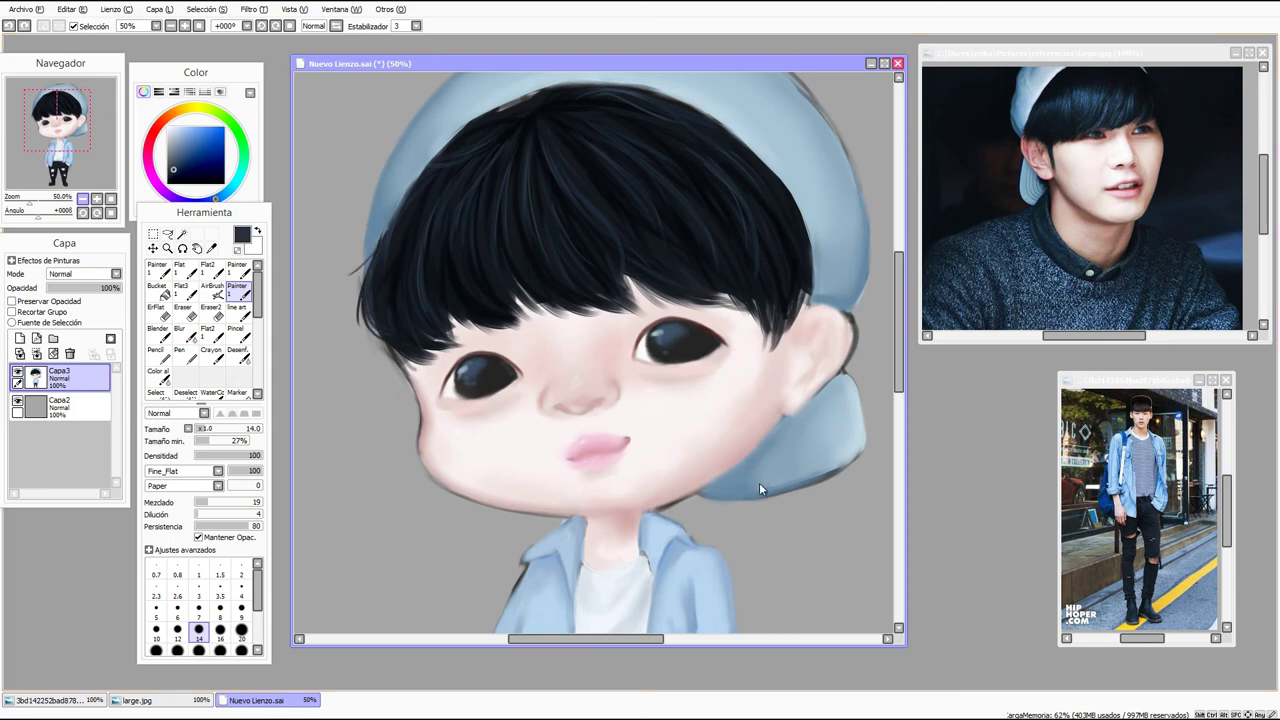
scroll(759, 483, "up", 3)
scroll(760, 486, "down", 1)
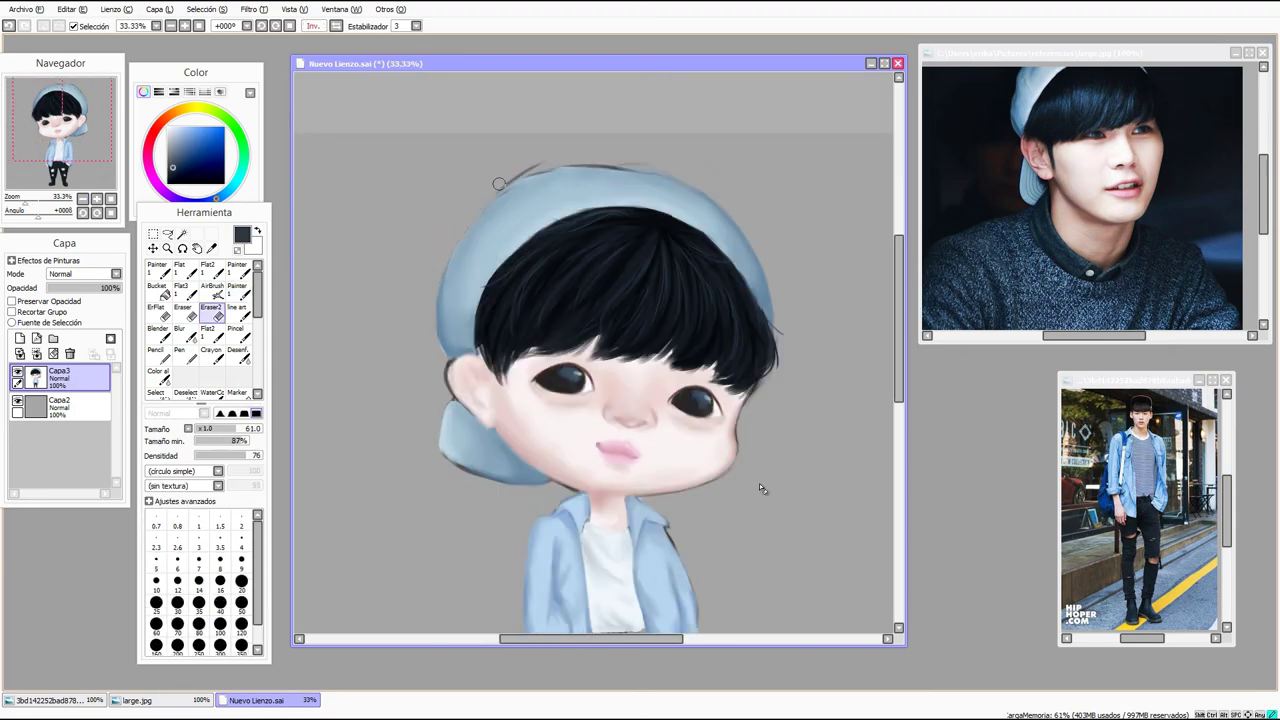